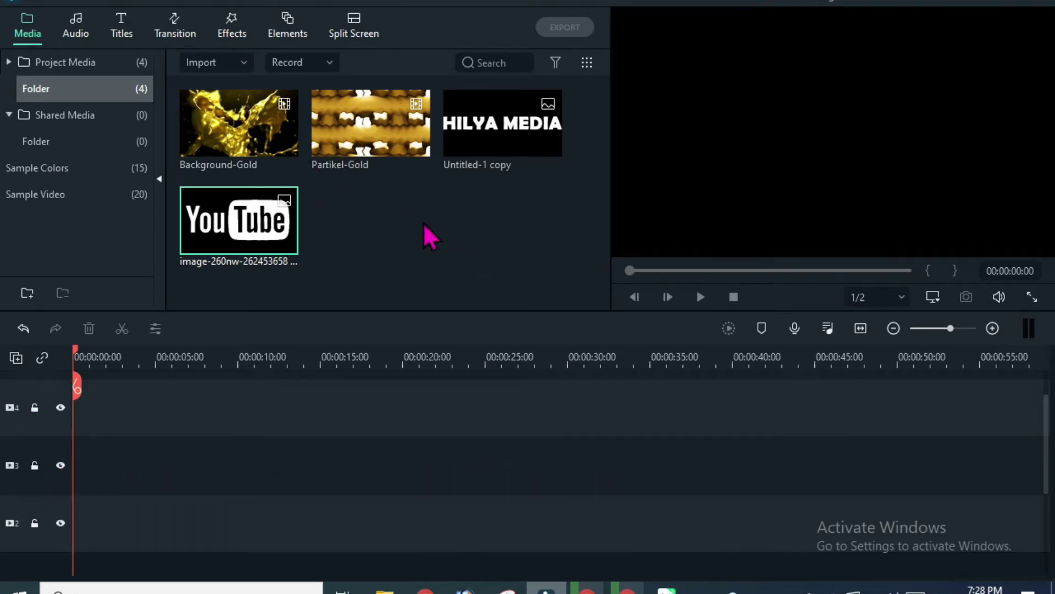
# - Place the Black sample color at the start of video track 2 and extend it to about 17 seconds
pyautogui.click(449, 236)
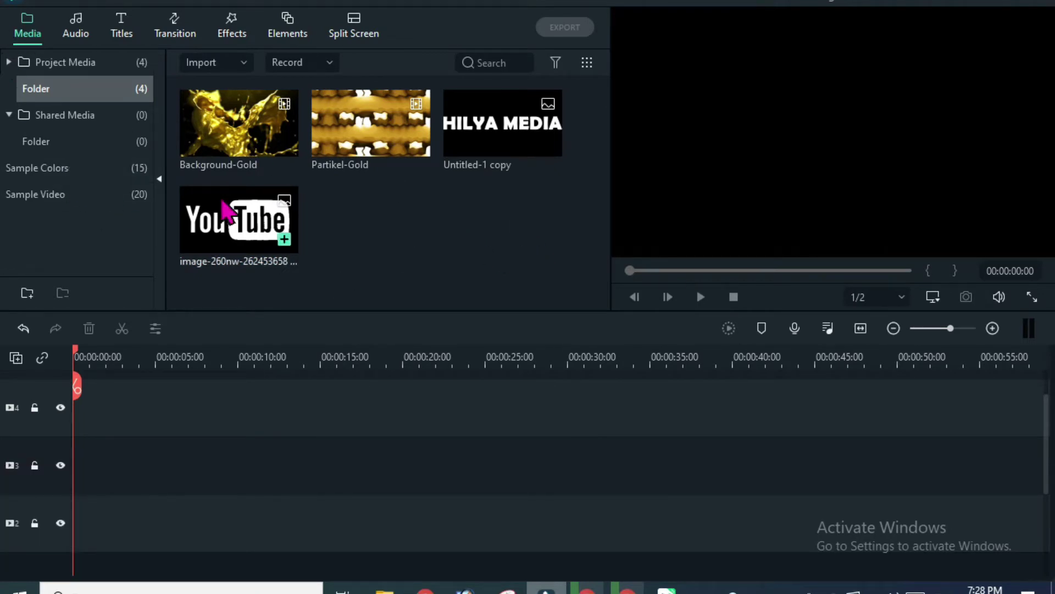
pyautogui.click(57, 167)
pyautogui.moveTo(243, 123); pyautogui.dragTo(68, 522)
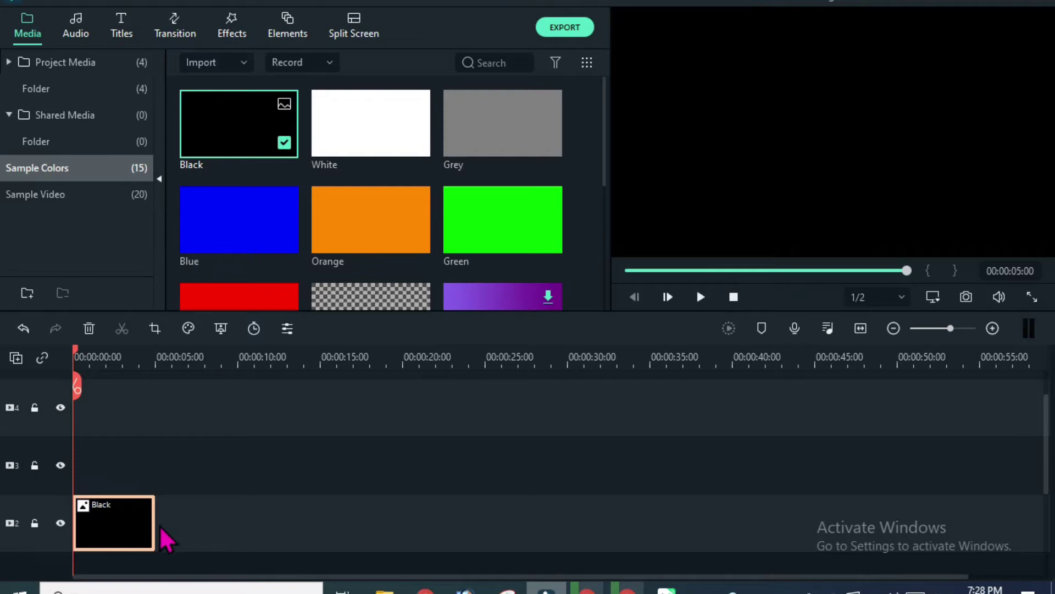
pyautogui.moveTo(154, 521); pyautogui.dragTo(350, 523)
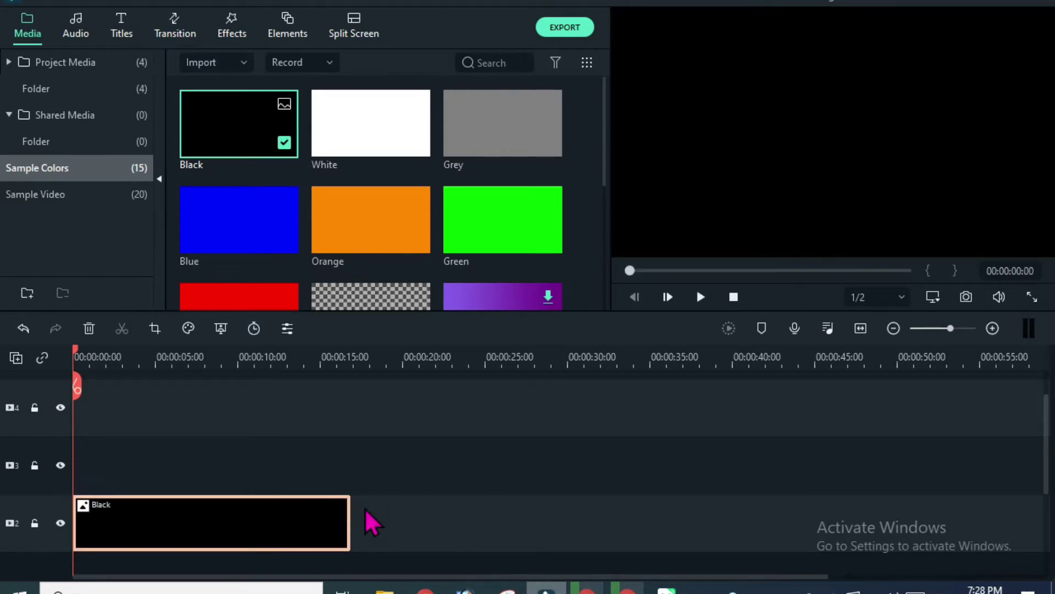
pyautogui.scroll(-1, 379, 467)
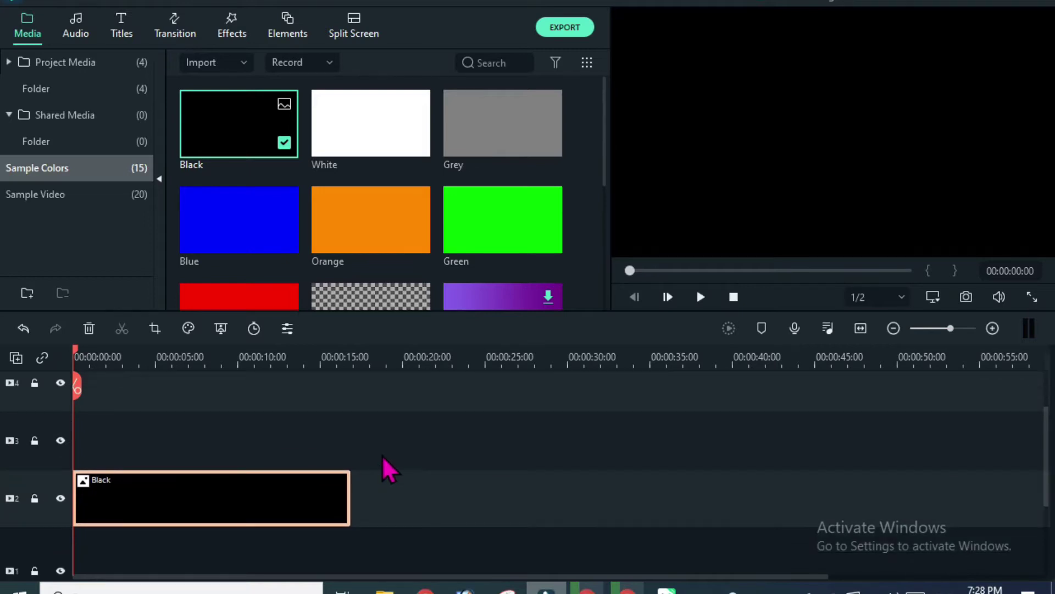
pyautogui.click(319, 497)
pyautogui.click(408, 438)
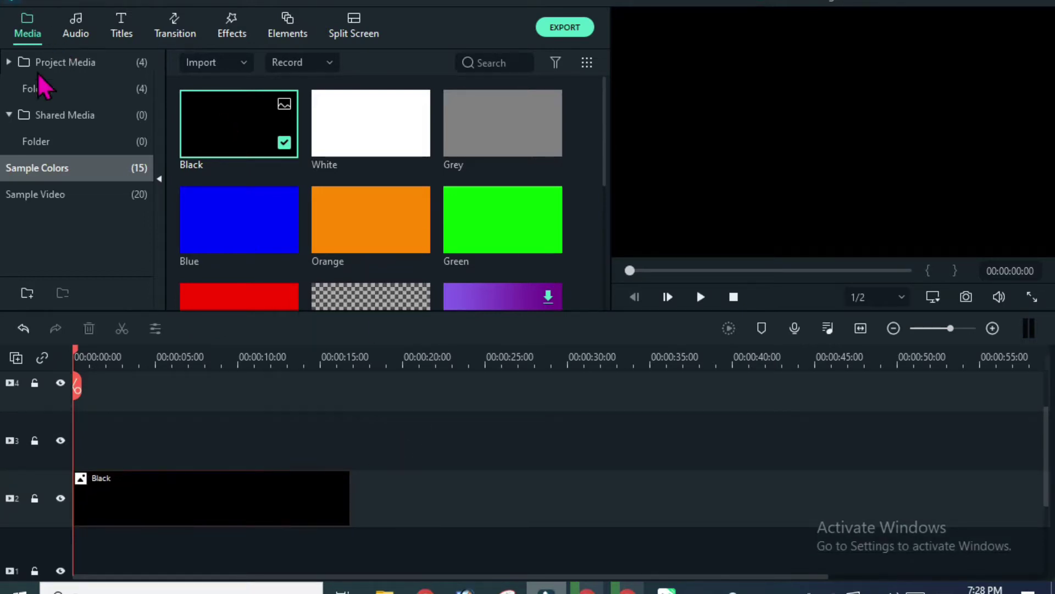
# - Add the Background-Gold video at the start of video track 3, keeping the project settings at 1920 x 1080 25fps
pyautogui.click(74, 61)
pyautogui.click(347, 215)
pyautogui.moveTo(271, 134); pyautogui.dragTo(81, 460)
pyautogui.moveTo(352, 474); pyautogui.dragTo(341, 510)
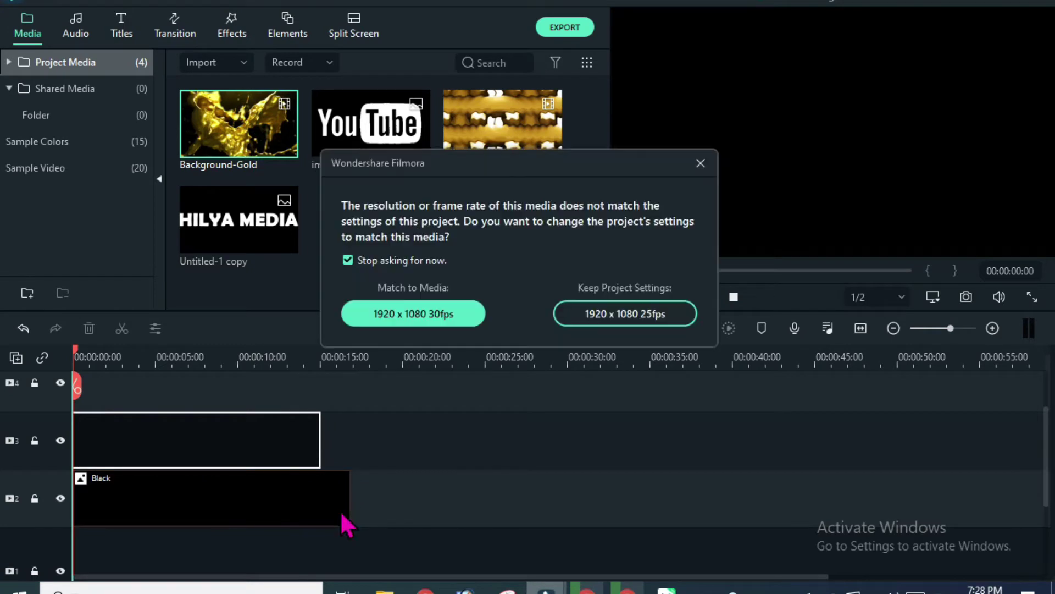
pyautogui.click(631, 310)
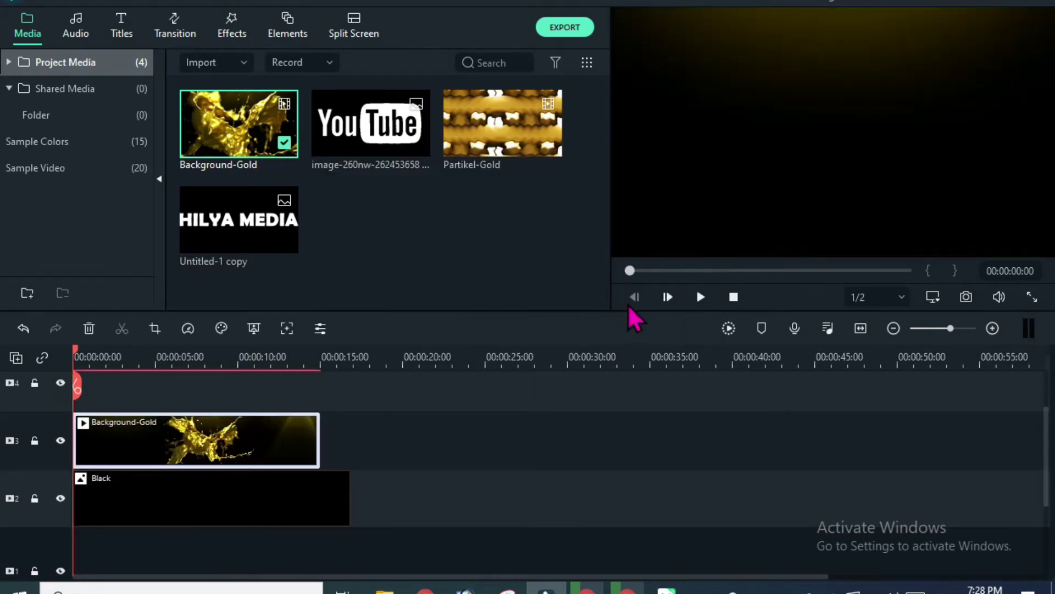
# - Trim the Black clip to end at 15 seconds, level with the end of the Background-Gold clip
pyautogui.click(254, 448)
pyautogui.moveTo(321, 434); pyautogui.dragTo(337, 431)
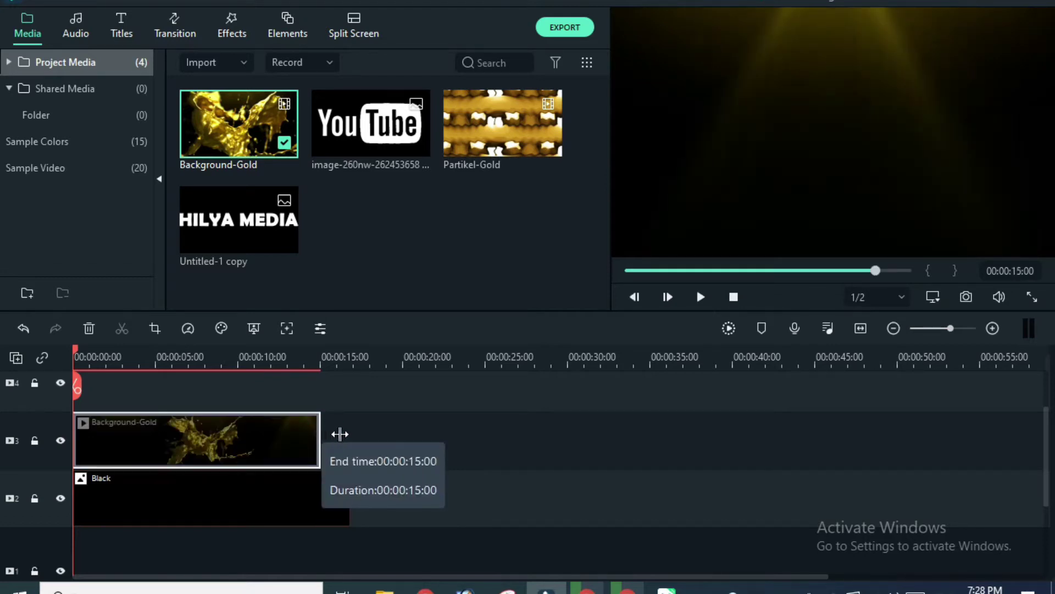
pyautogui.click(299, 497)
pyautogui.moveTo(350, 497); pyautogui.dragTo(319, 496)
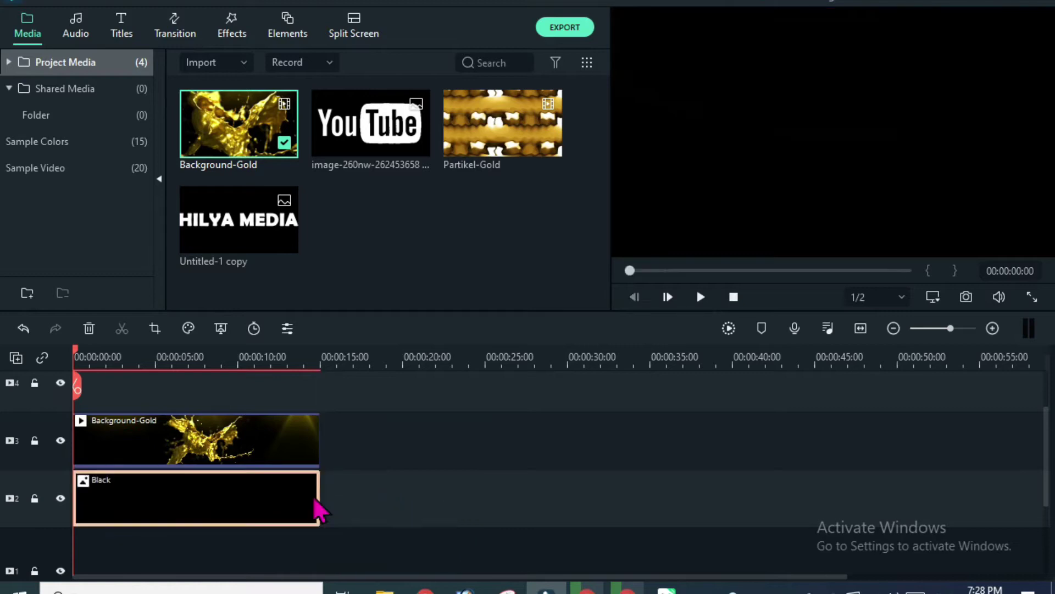
pyautogui.click(275, 493)
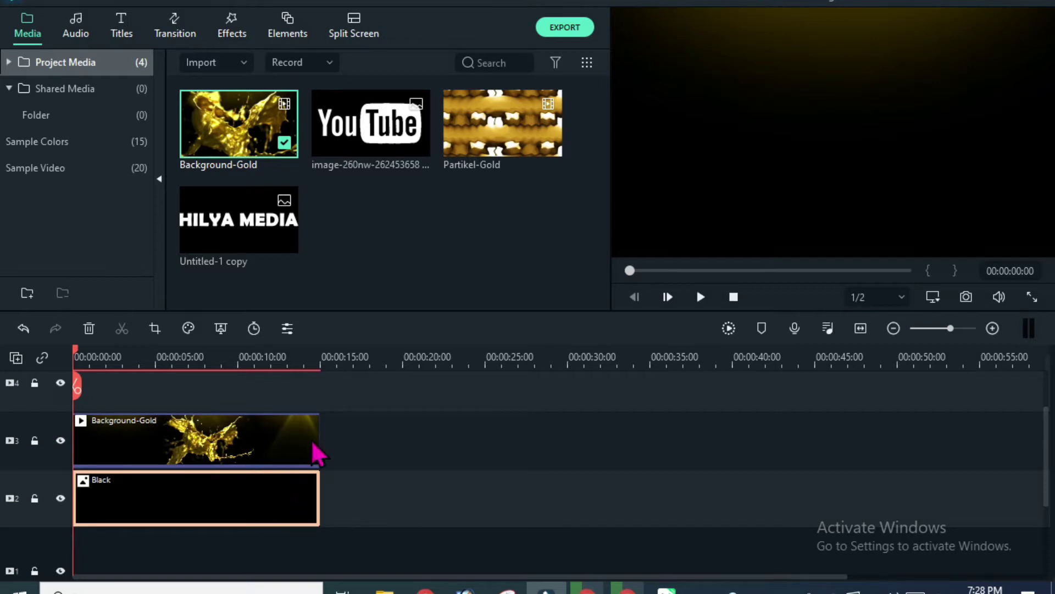
# - Set the blending mode of the Background-Gold clip to Screen
pyautogui.scroll(1, 277, 437)
pyautogui.click(244, 474)
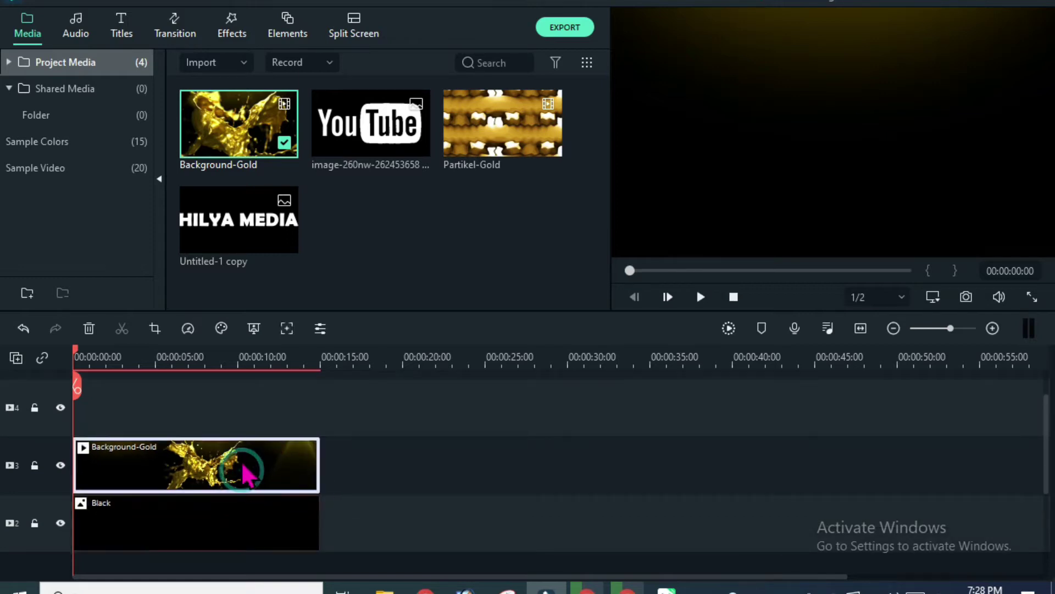
pyautogui.doubleClick(227, 455)
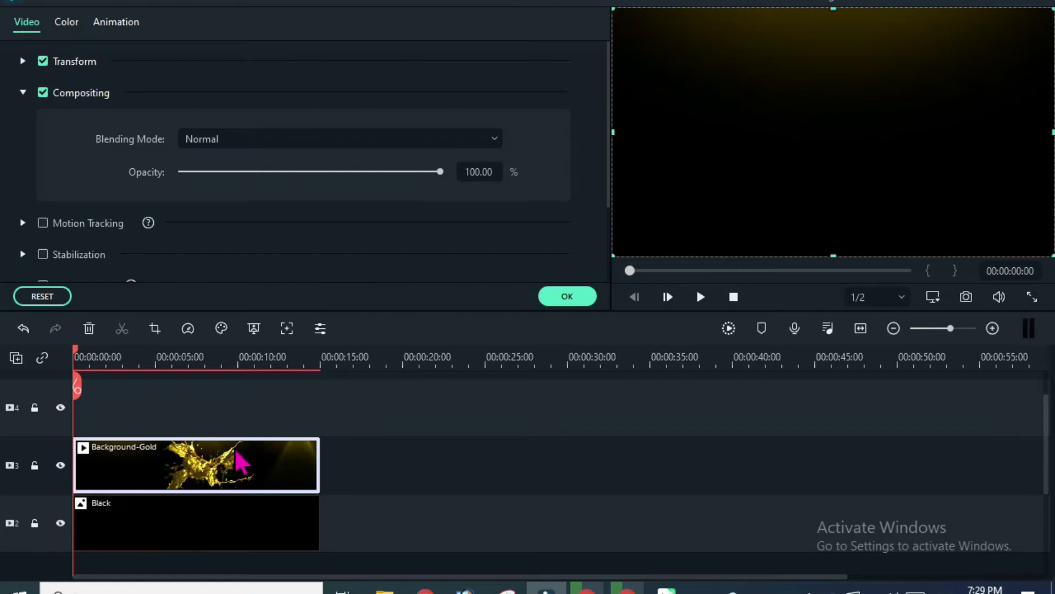
pyautogui.click(232, 133)
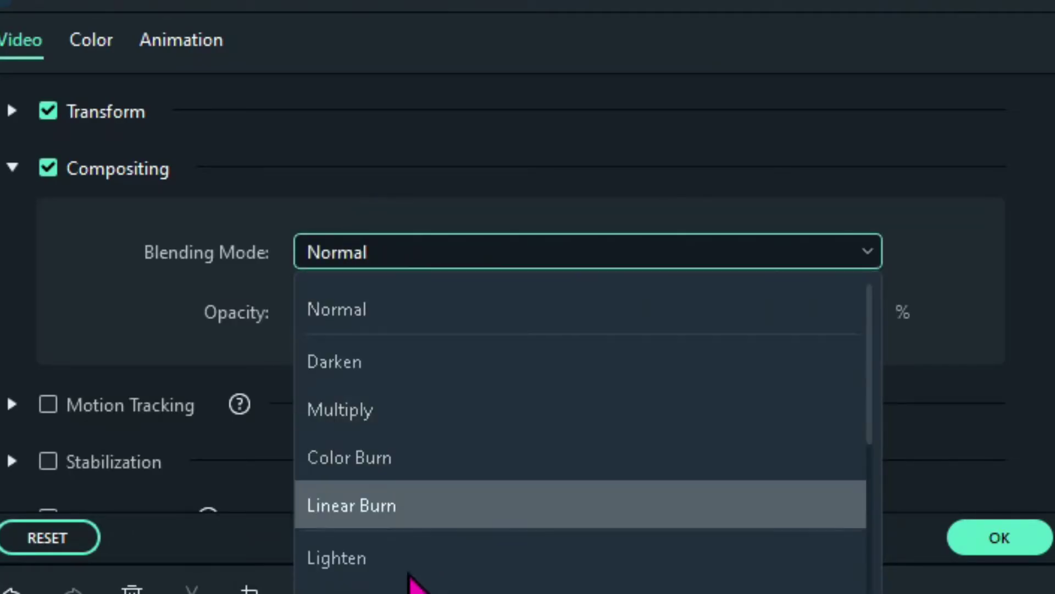
pyautogui.click(365, 584)
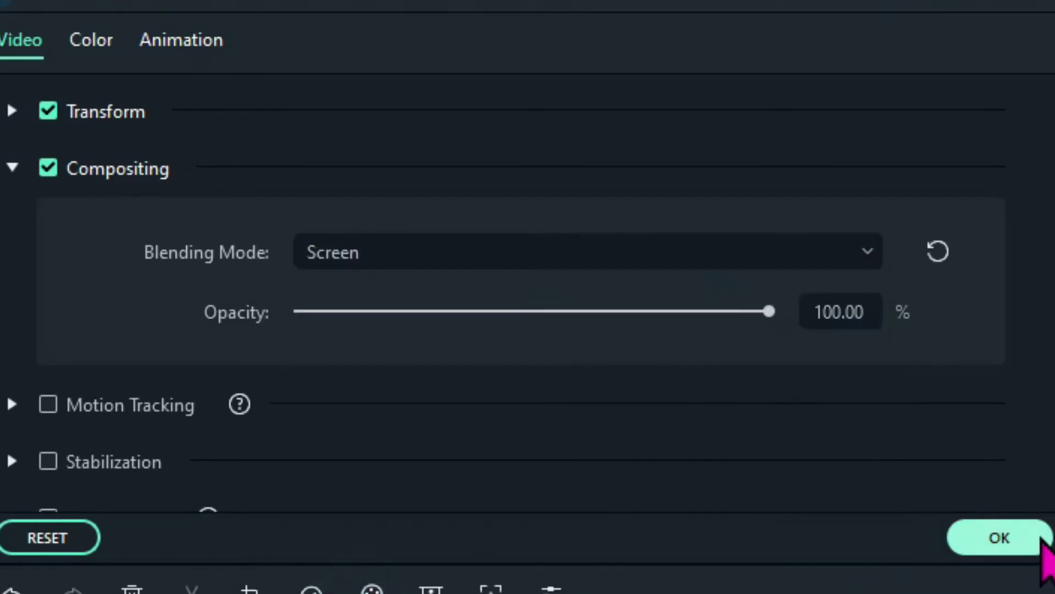
pyautogui.click(1041, 538)
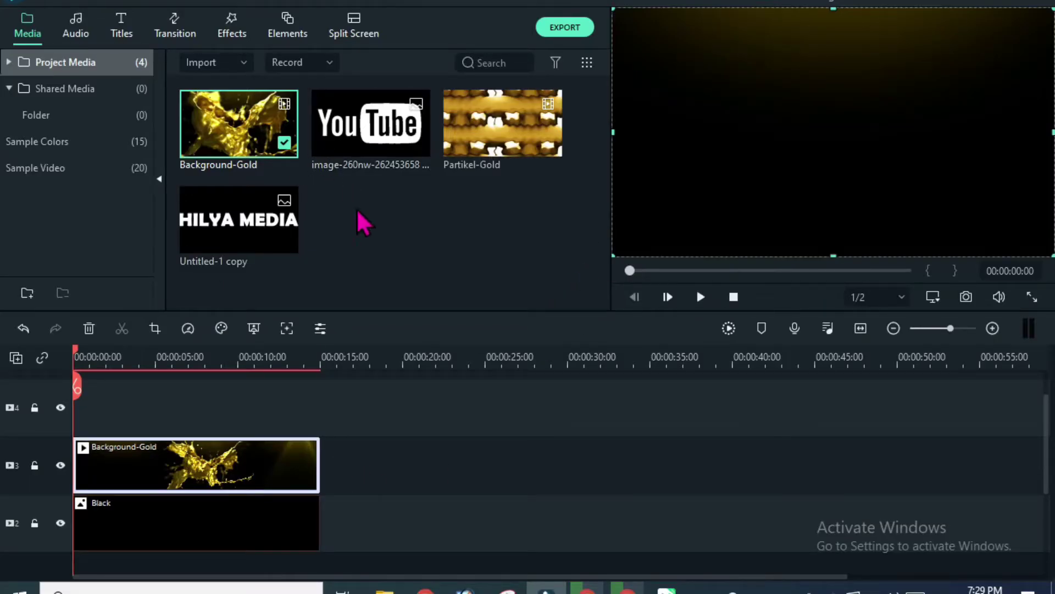
# - Place the YouTube logo image at the start of video track 4 and extend it to 15 seconds, keeping its Normal blending mode
pyautogui.click(359, 123)
pyautogui.moveTo(362, 265); pyautogui.dragTo(81, 401)
pyautogui.moveTo(155, 413); pyautogui.dragTo(320, 414)
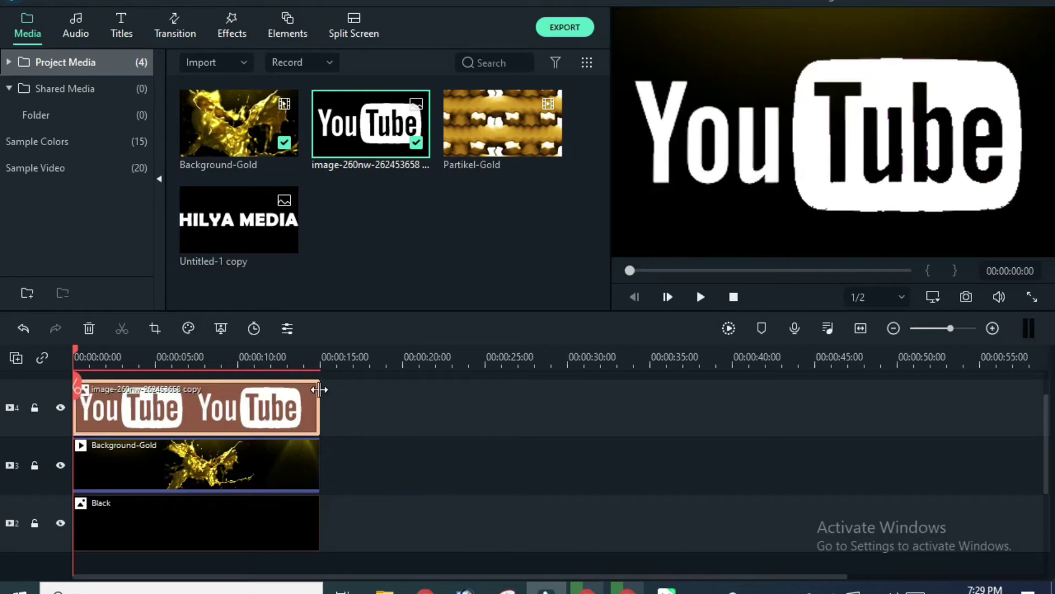
pyautogui.scroll(1, 285, 427)
pyautogui.scroll(-1, 282, 417)
pyautogui.scroll(1, 283, 417)
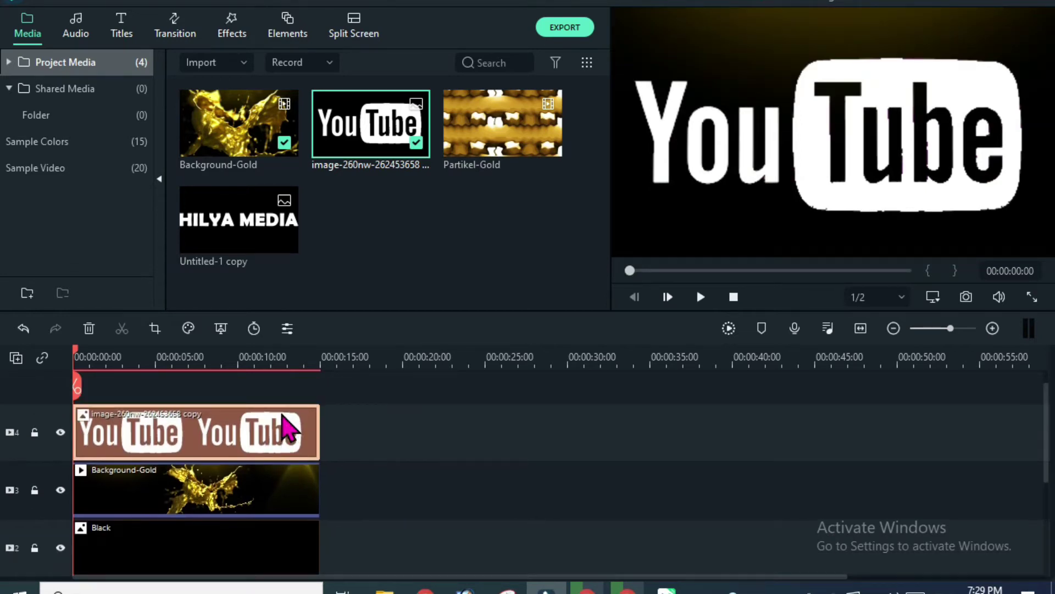
pyautogui.doubleClick(184, 434)
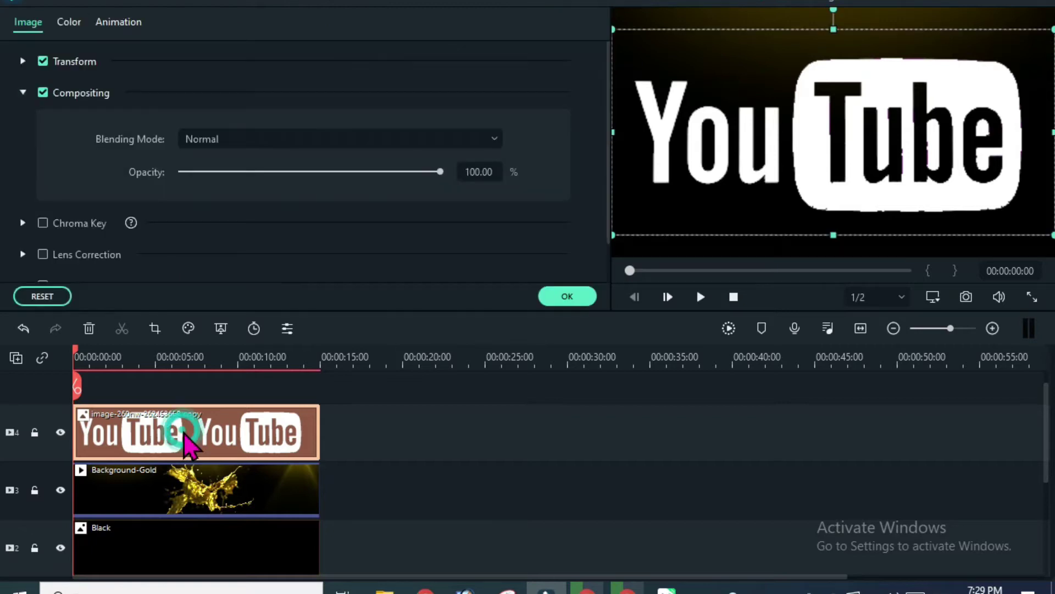
pyautogui.click(555, 291)
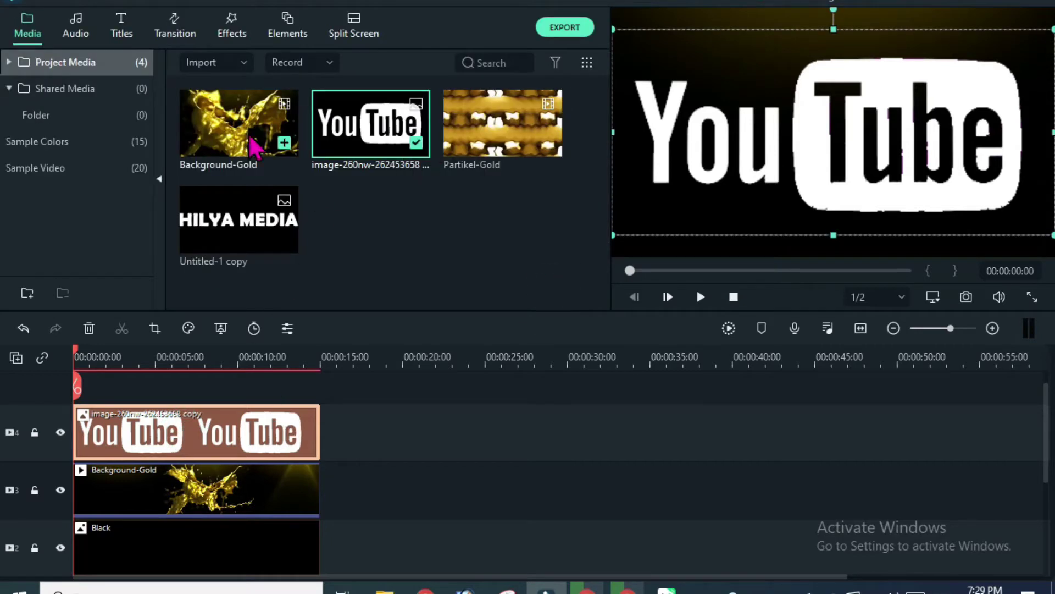
# - Add the Partikel-Gold video at the start of video track 5 and set its blending mode to Multiply
pyautogui.moveTo(510, 125); pyautogui.dragTo(83, 402)
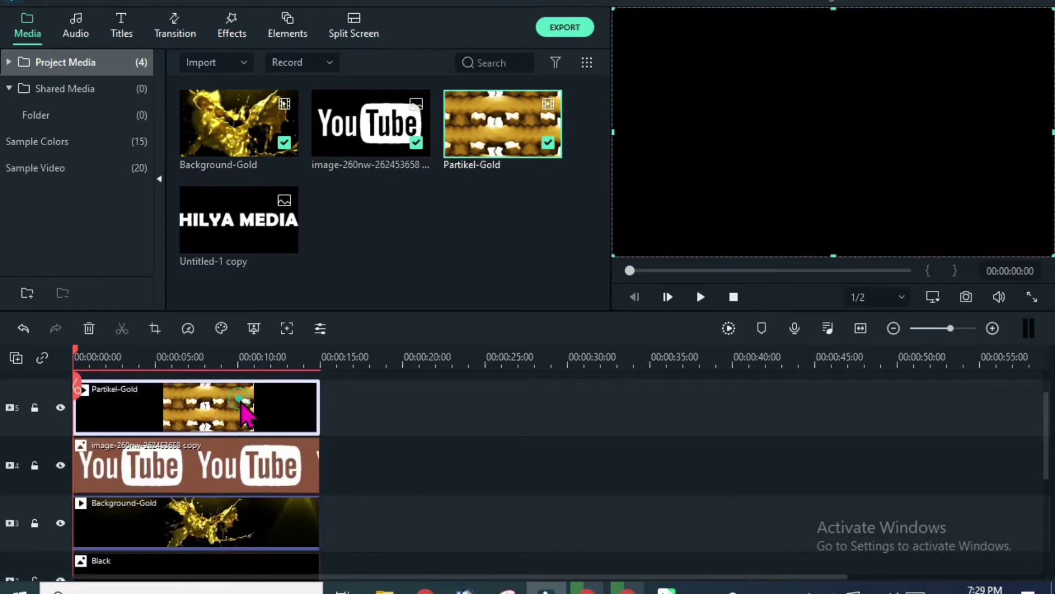
pyautogui.doubleClick(242, 404)
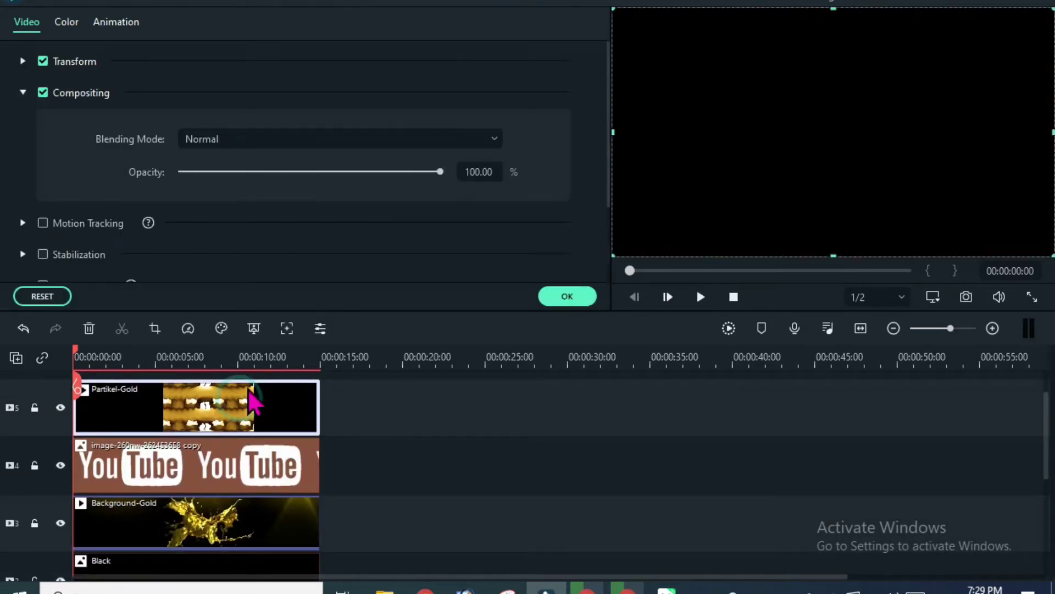
pyautogui.click(256, 139)
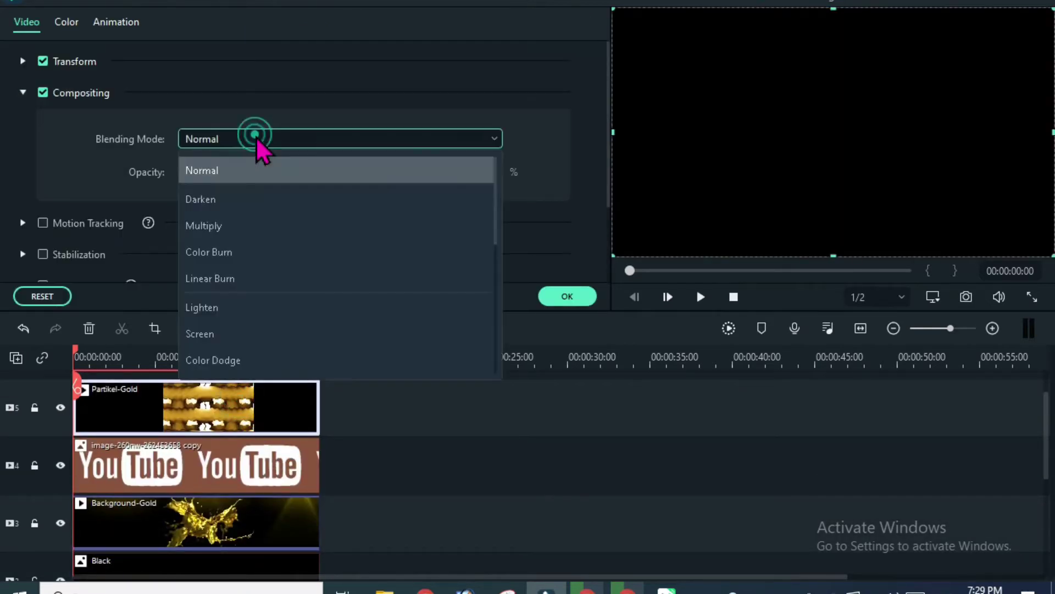
pyautogui.click(234, 231)
pyautogui.click(575, 296)
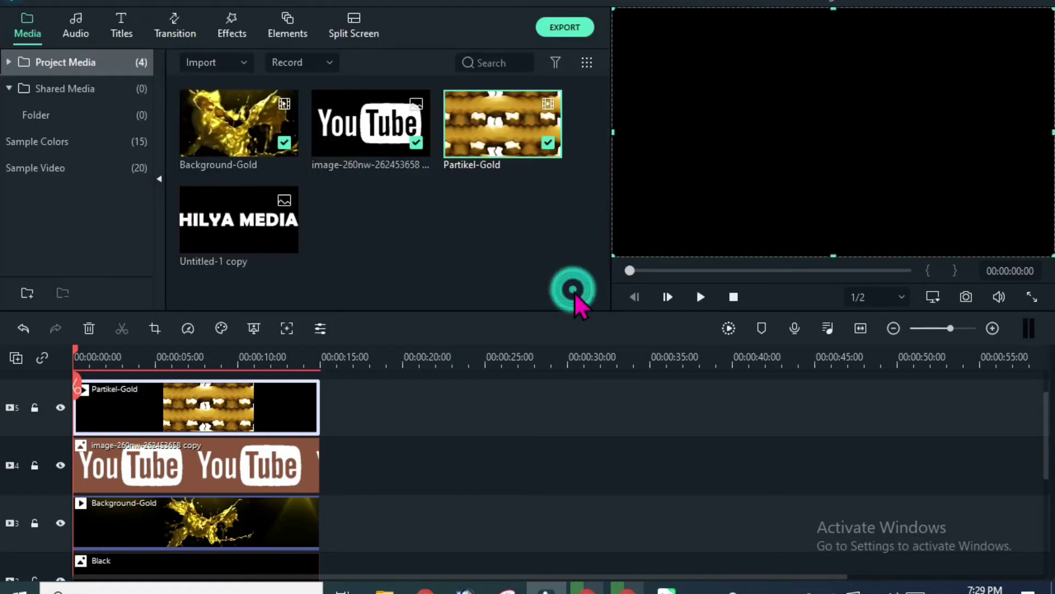
# - Play the first five seconds of the timeline to preview the gold logo effect
pyautogui.scroll(-1, 390, 443)
pyautogui.scroll(2, 385, 443)
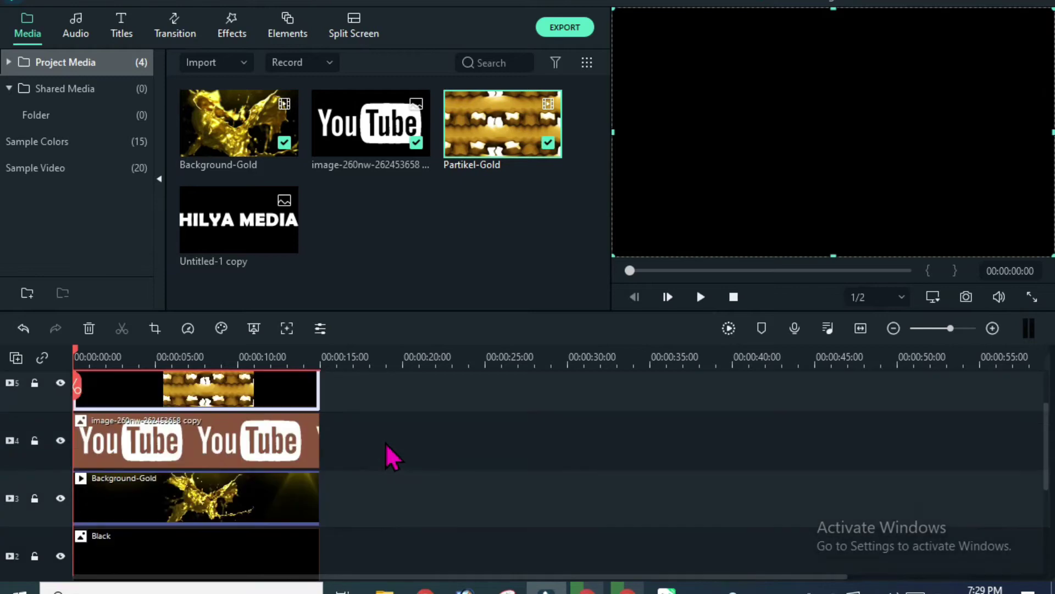
pyautogui.click(700, 298)
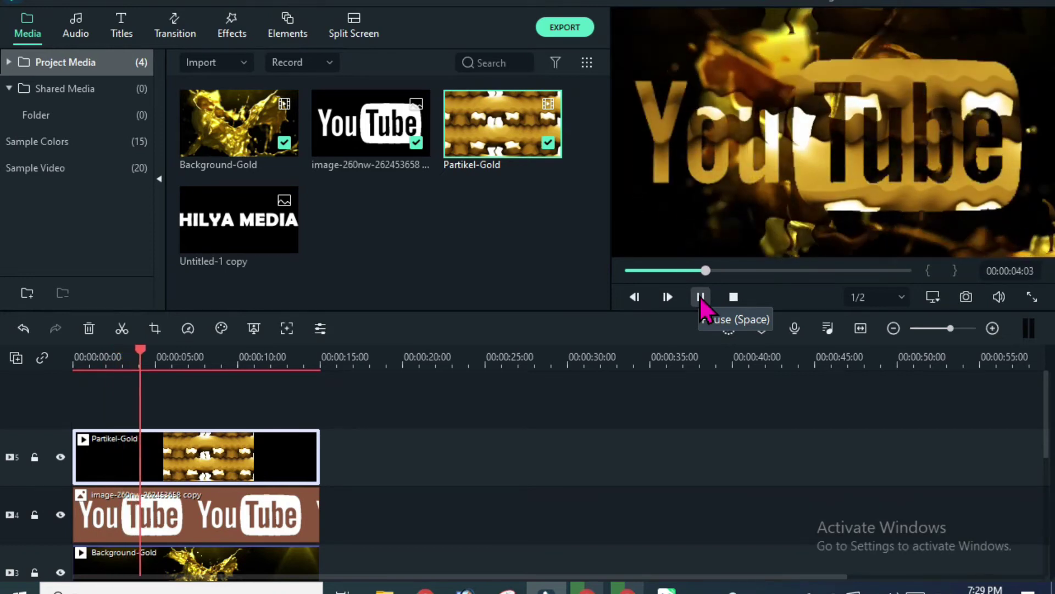
pyautogui.click(700, 297)
# - Scale the YouTube logo image down to slightly over half the frame width, roughly centred, and return the playhead to the start
pyautogui.scroll(-1, 171, 516)
pyautogui.click(235, 477)
pyautogui.doubleClick(239, 466)
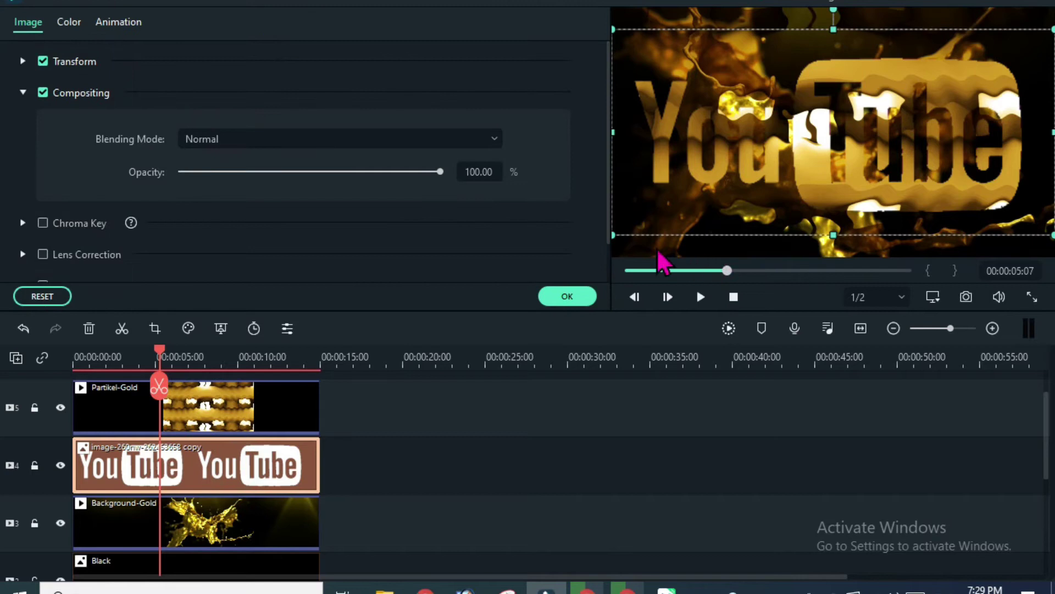
pyautogui.moveTo(616, 26); pyautogui.dragTo(691, 66)
pyautogui.moveTo(1050, 233); pyautogui.dragTo(952, 187)
pyautogui.moveTo(691, 65); pyautogui.dragTo(700, 69)
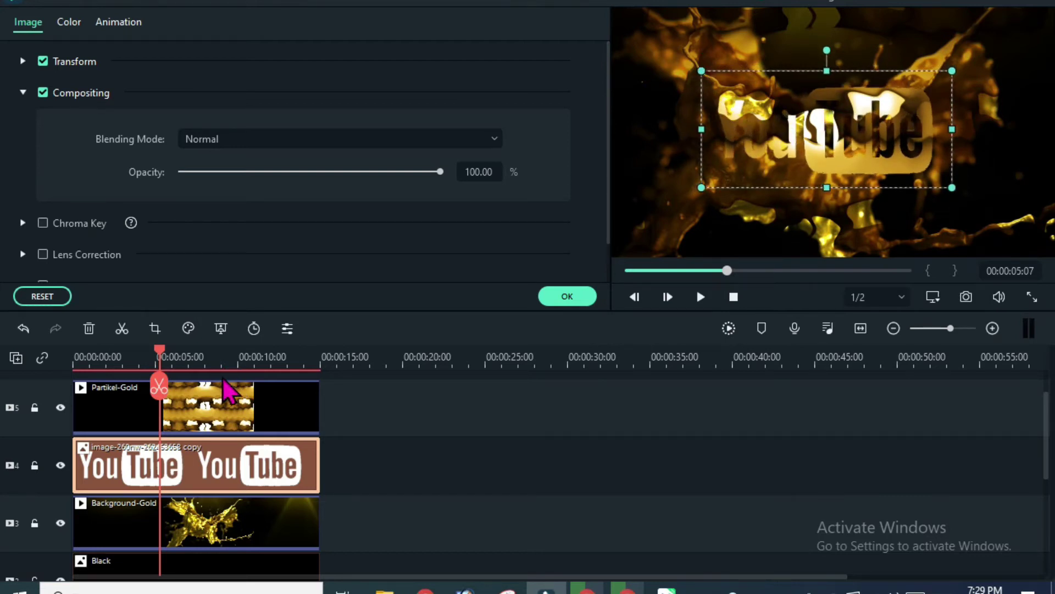
pyautogui.click(74, 358)
pyautogui.click(555, 296)
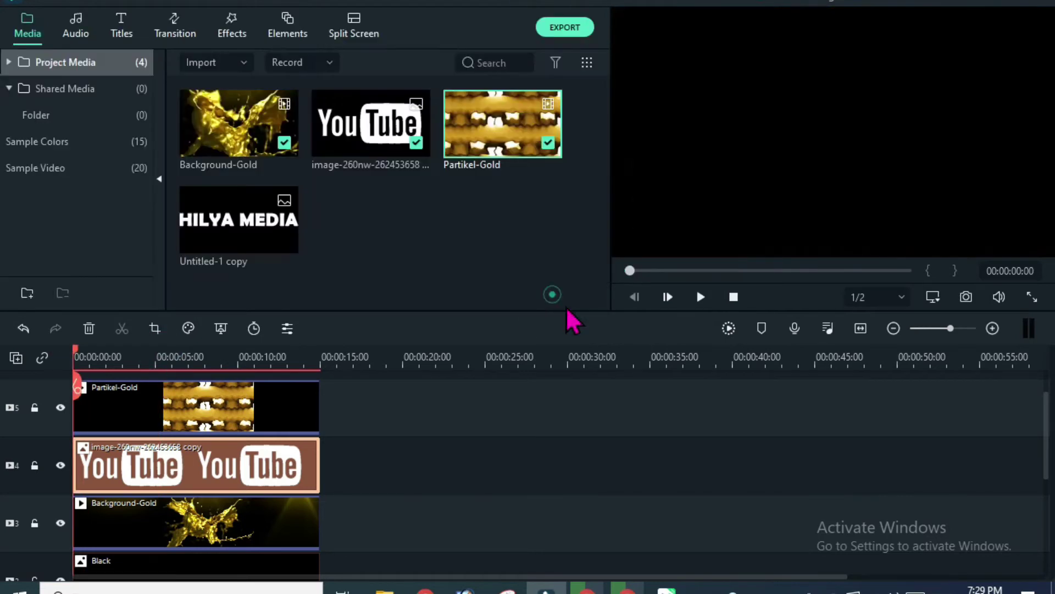
# - Play the timeline to check the resized logo and return the playhead to the start
pyautogui.click(701, 297)
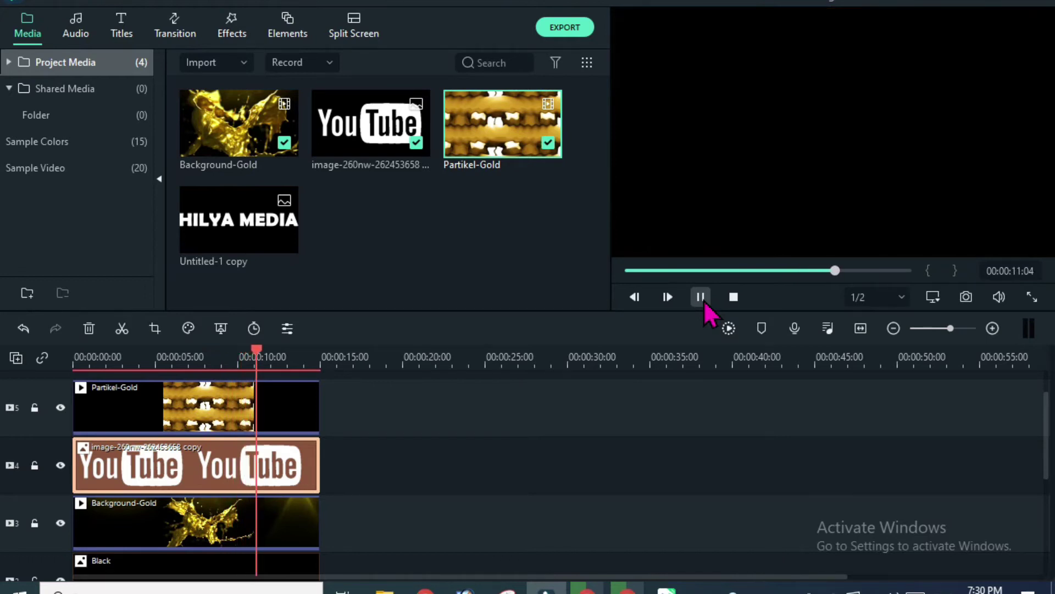
pyautogui.click(700, 297)
pyautogui.moveTo(299, 355); pyautogui.dragTo(53, 372)
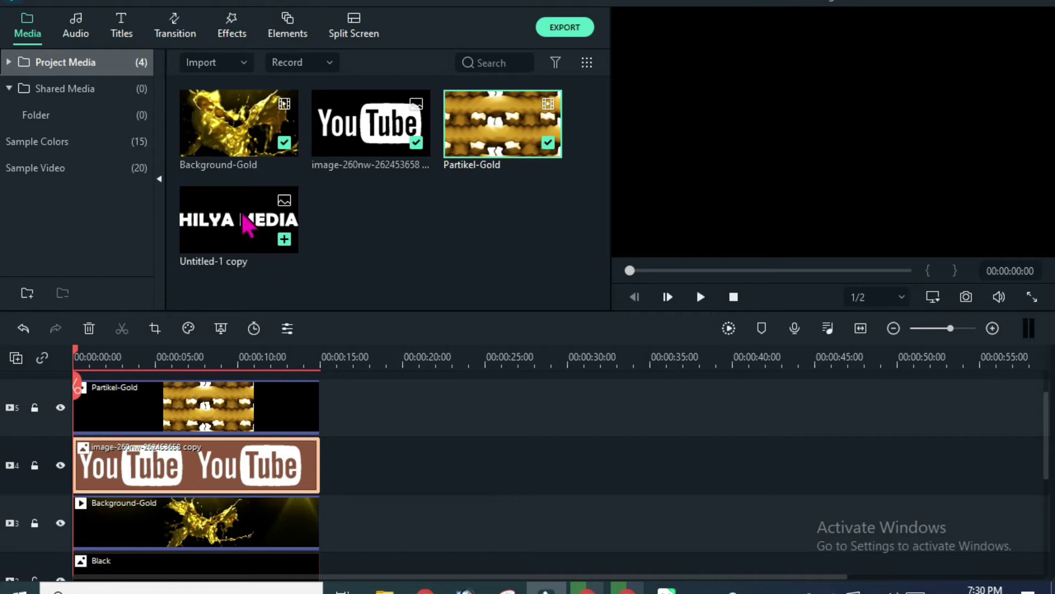
# - Replace the YouTube logo on video track 4 with the HILYA MEDIA image, ending at 15 seconds, and preview the result
pyautogui.click(89, 328)
pyautogui.moveTo(205, 236); pyautogui.dragTo(322, 473)
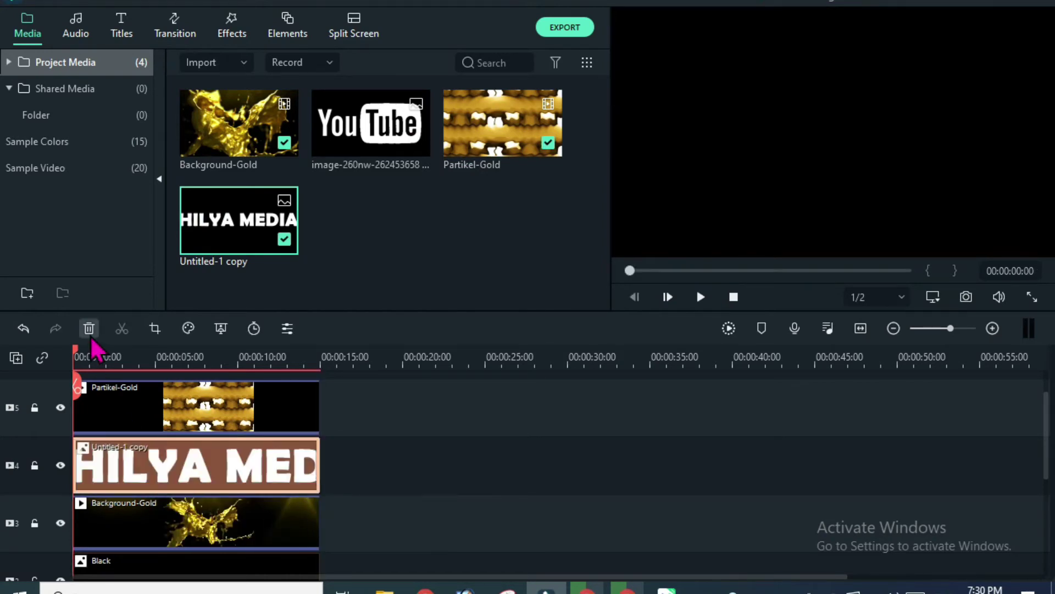
pyautogui.click(701, 297)
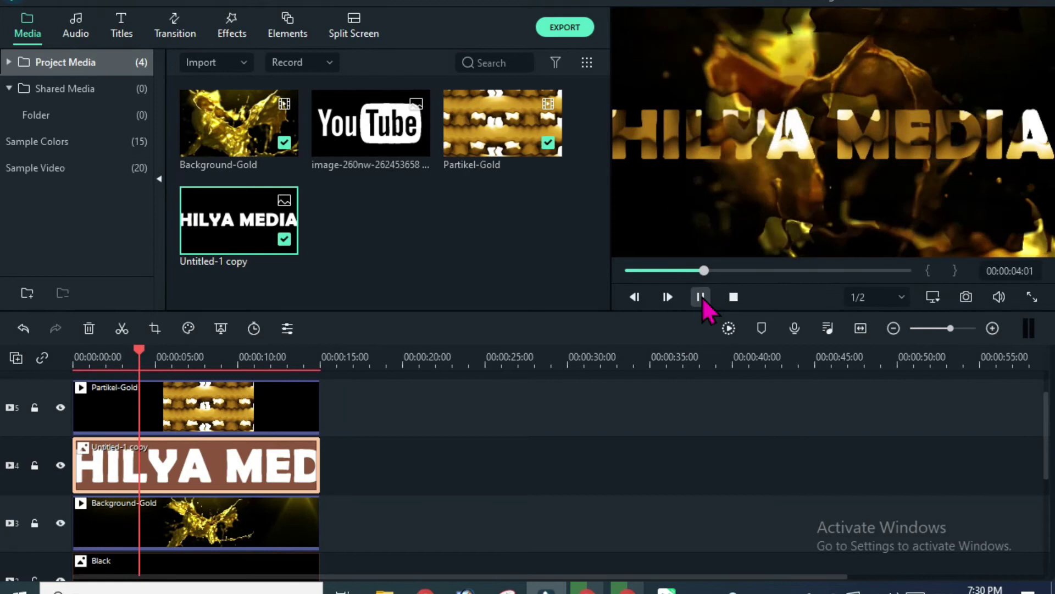
pyautogui.click(702, 297)
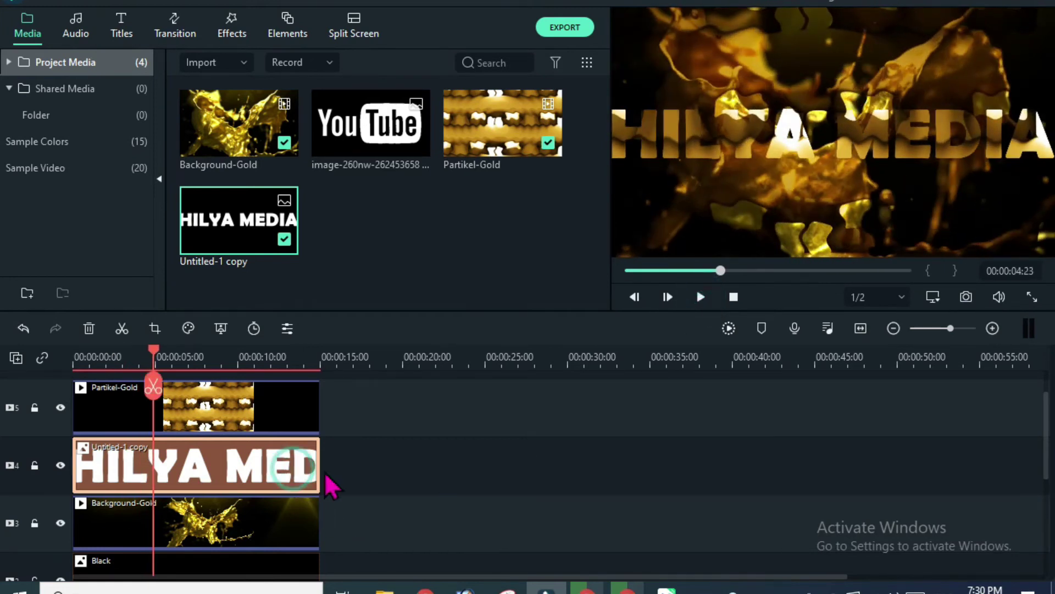
# - Scale the HILYA MEDIA image down to about two-thirds of the frame width and undo the accidental shift of the gold particle clip
pyautogui.click(777, 134)
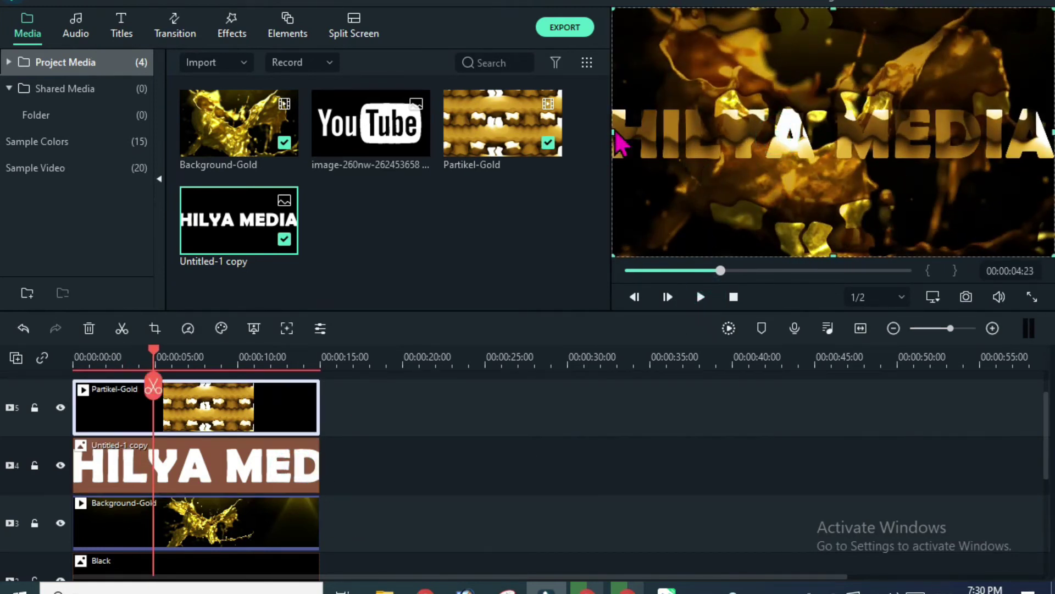
pyautogui.doubleClick(286, 469)
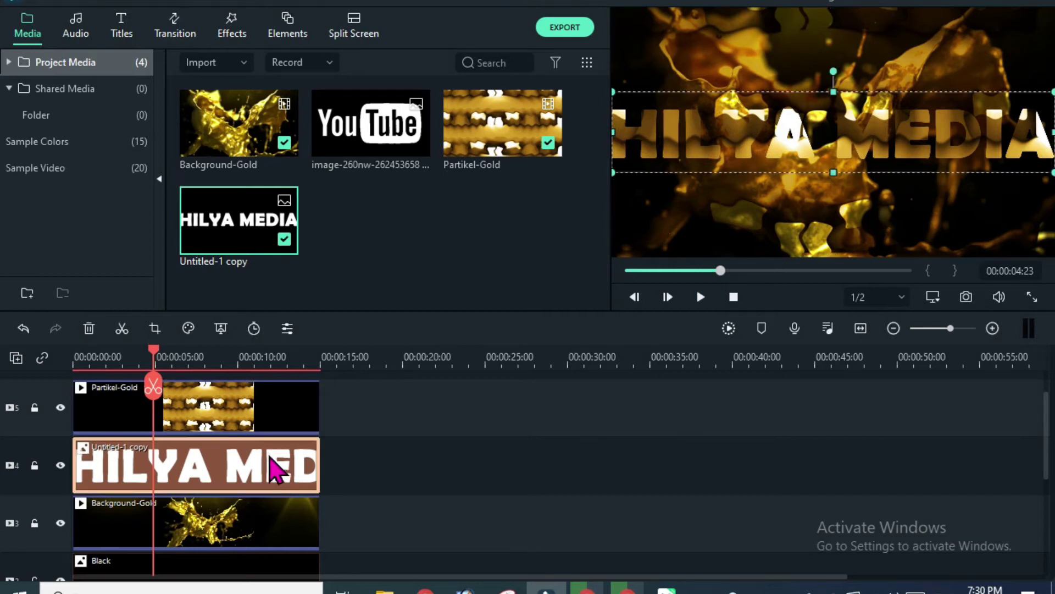
pyautogui.moveTo(618, 92); pyautogui.dragTo(643, 97)
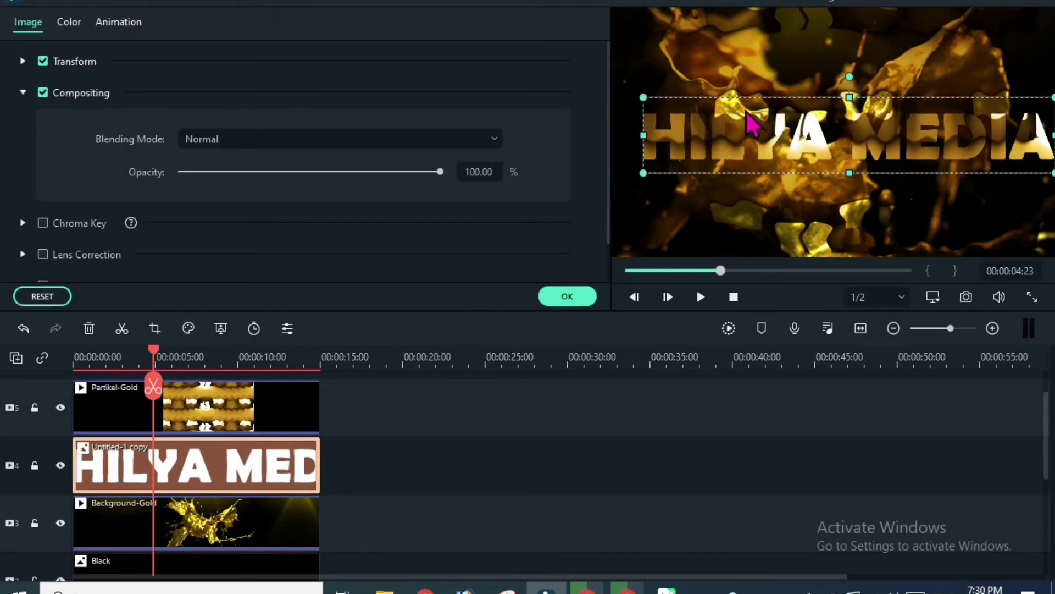
pyautogui.moveTo(1051, 169); pyautogui.dragTo(933, 150)
pyautogui.click(879, 148)
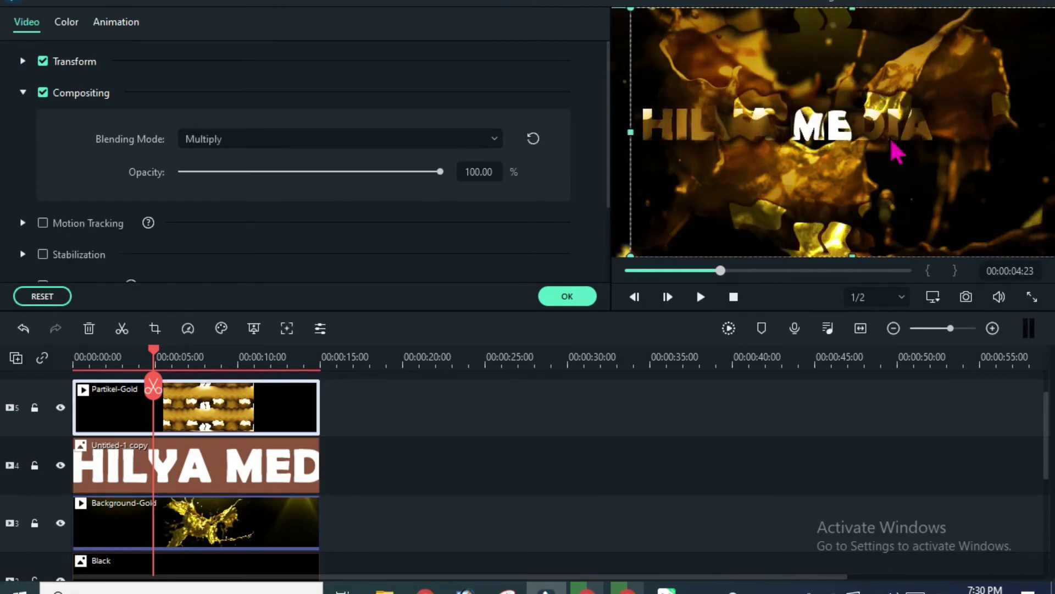
pyautogui.hotkey('ctrl', 'z')
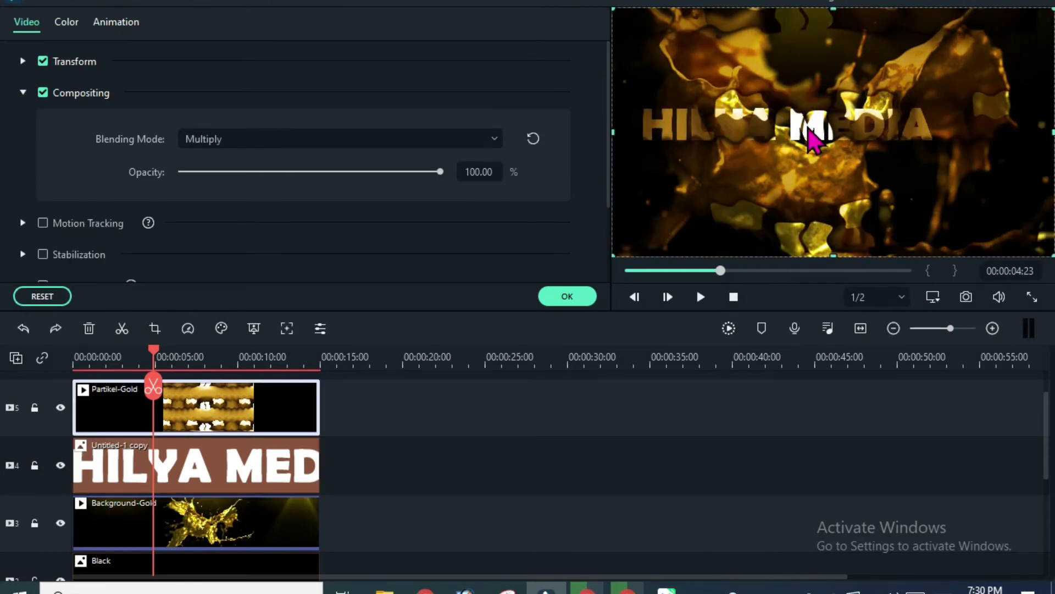
# - Narrow the HILYA MEDIA image to just under 60% of the frame width, centre it horizontally and confirm the image edits
pyautogui.click(209, 466)
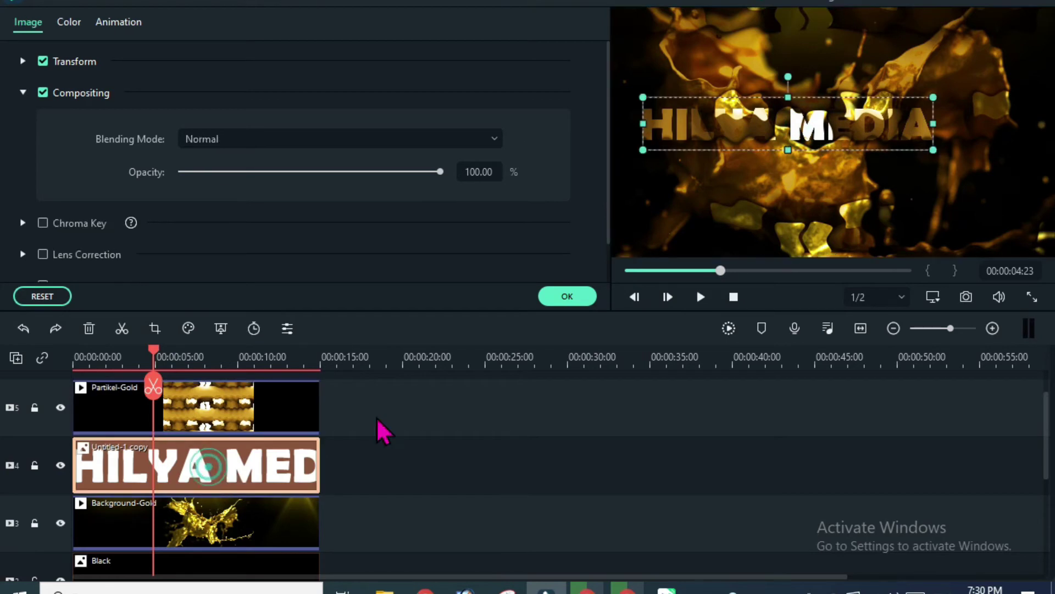
pyautogui.moveTo(645, 124); pyautogui.dragTo(721, 125)
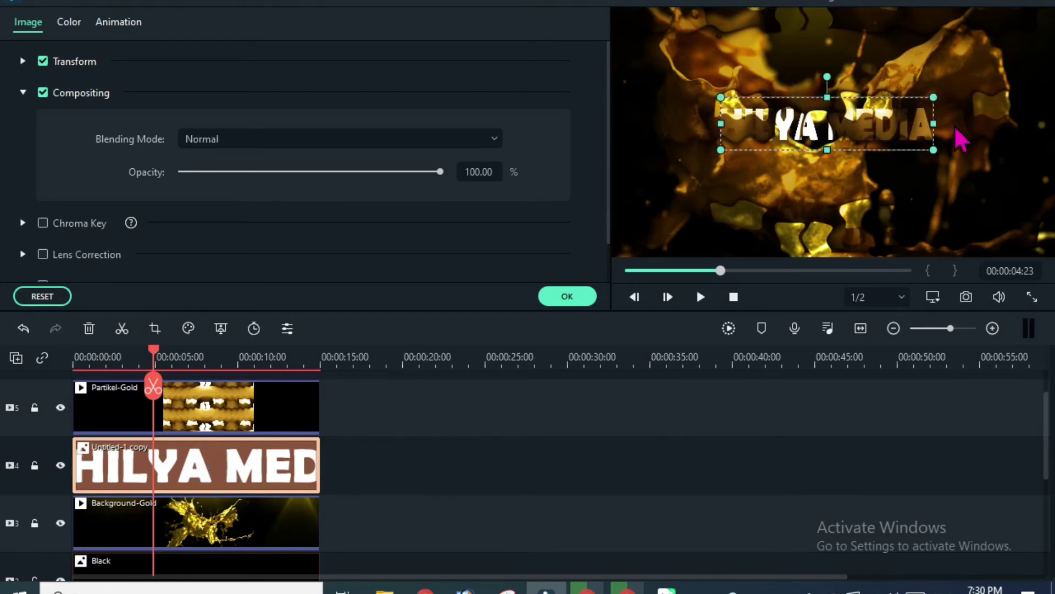
pyautogui.moveTo(939, 120); pyautogui.dragTo(966, 127)
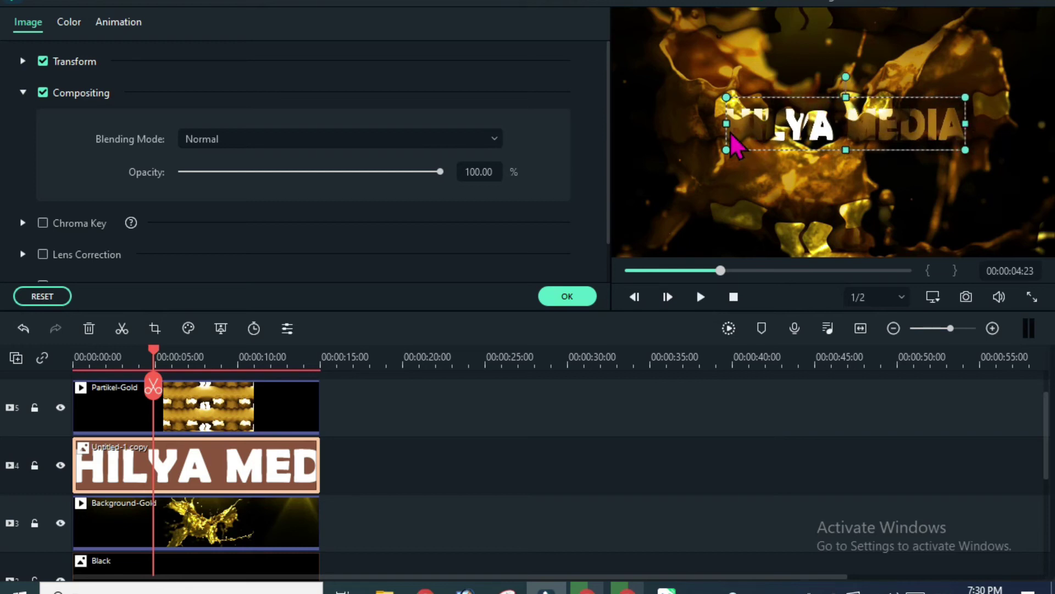
pyautogui.click(547, 293)
pyautogui.click(558, 292)
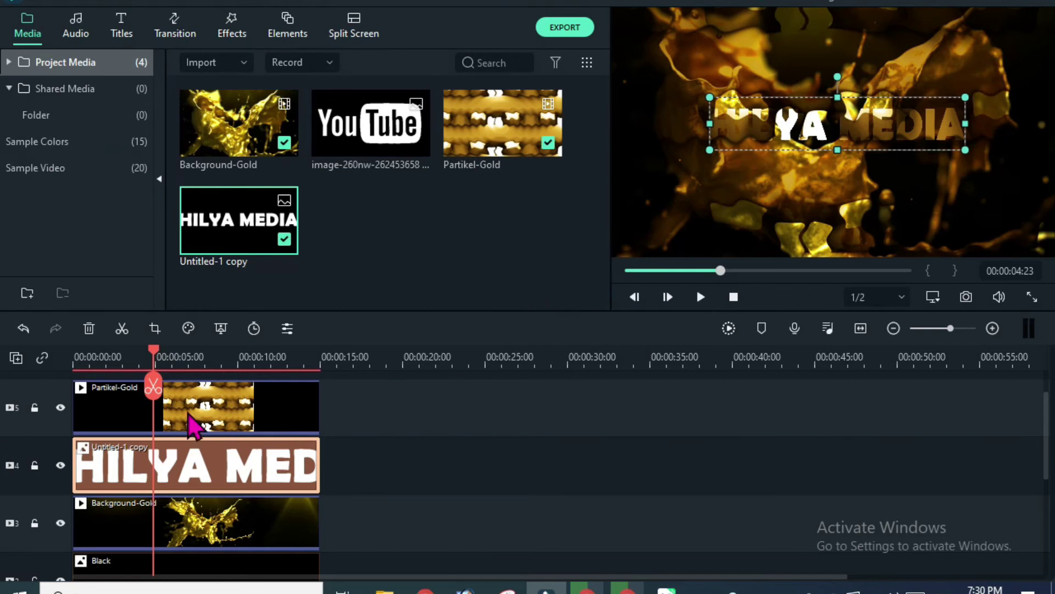
# - Return the playhead to near the start and play the timeline to preview the resized HILYA MEDIA text
pyautogui.moveTo(159, 367); pyautogui.dragTo(80, 368)
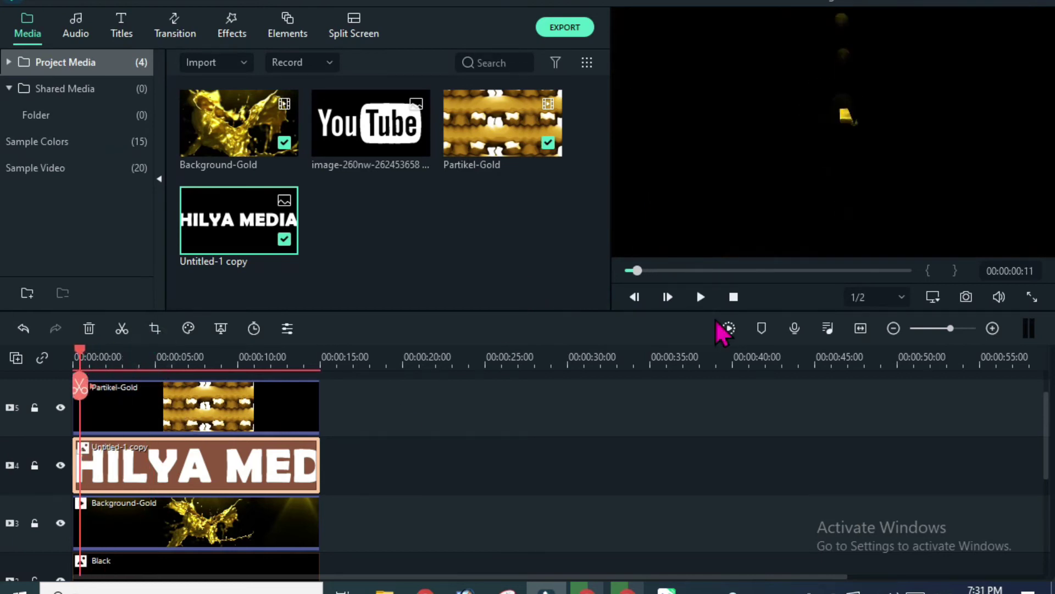
pyautogui.click(709, 302)
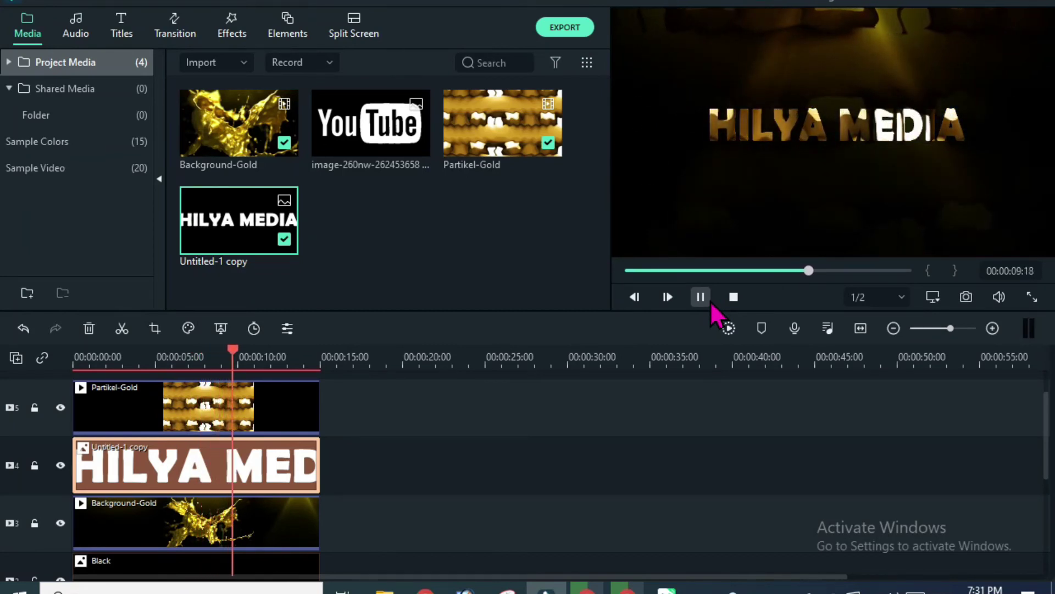
pyautogui.click(703, 295)
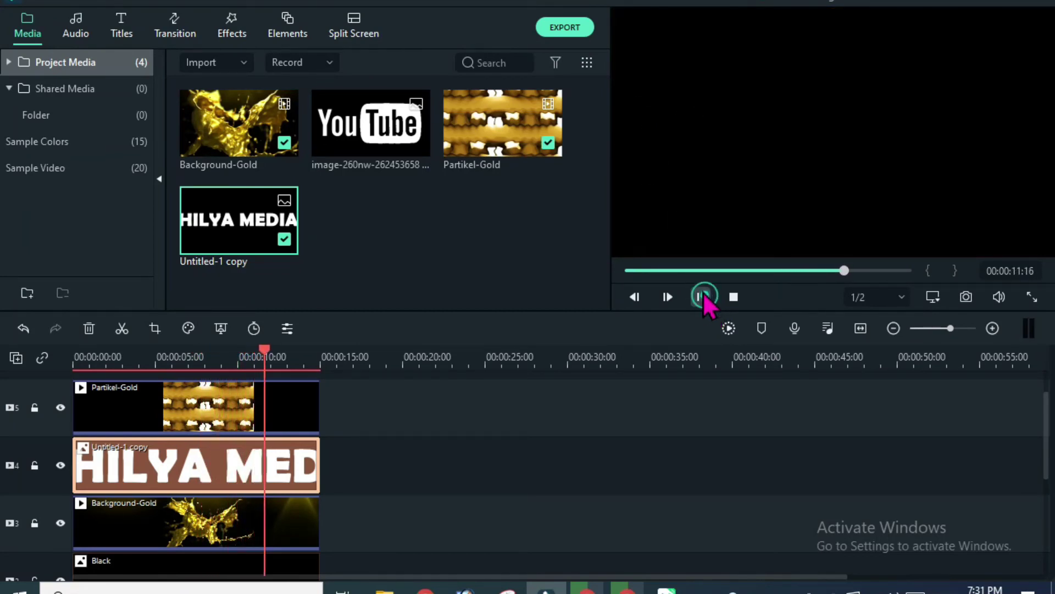
# - Replace the HILYA MEDIA image on video track 4 with the Title 39 template, ending at 15 seconds
pyautogui.click(89, 329)
pyautogui.click(121, 28)
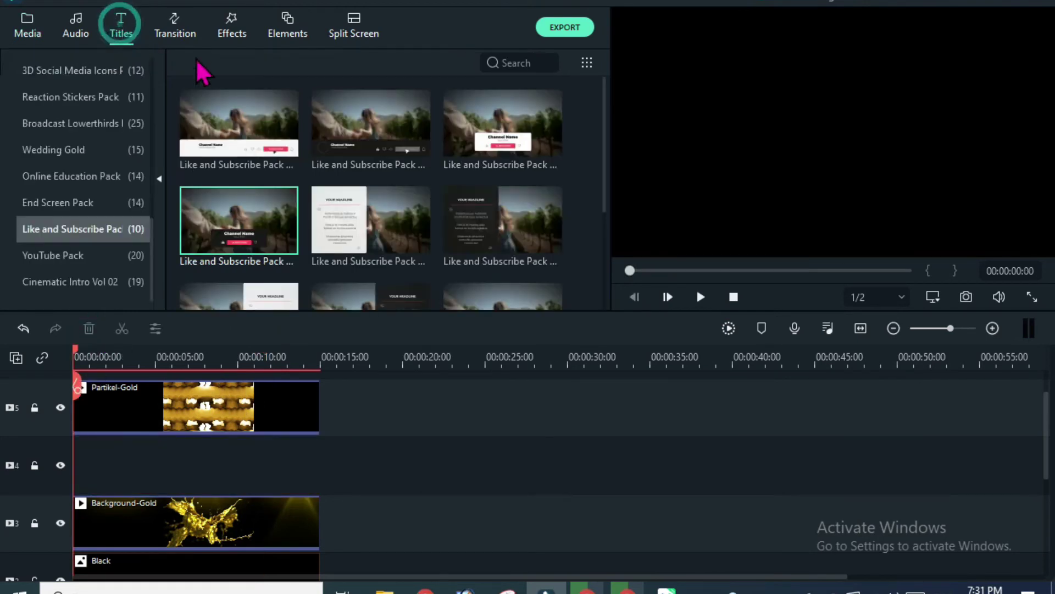
pyautogui.scroll(-3, 385, 176)
pyautogui.scroll(3, 506, 219)
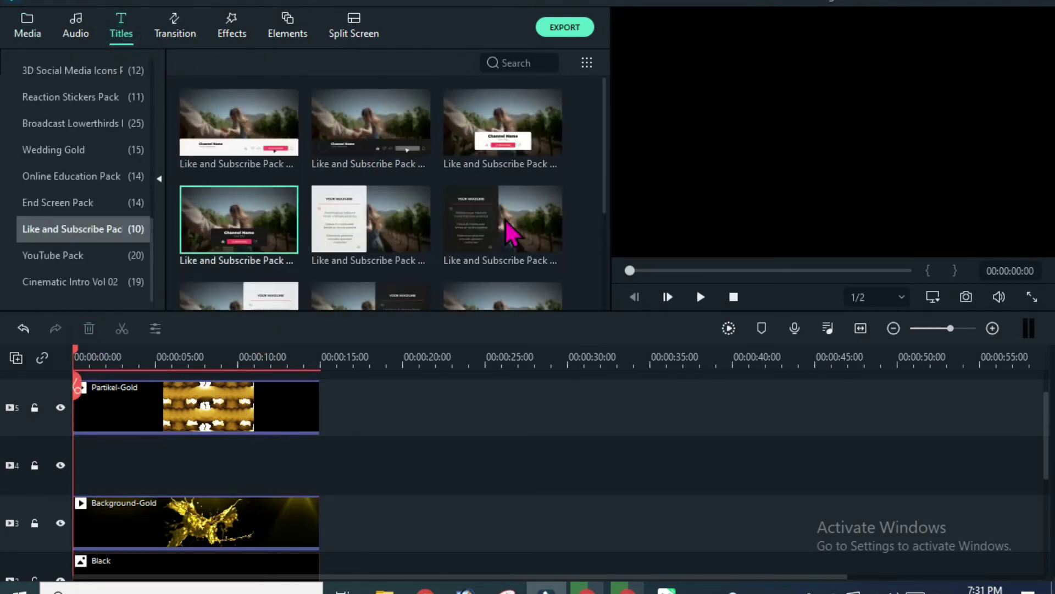
pyautogui.scroll(5, 44, 82)
pyautogui.click(50, 75)
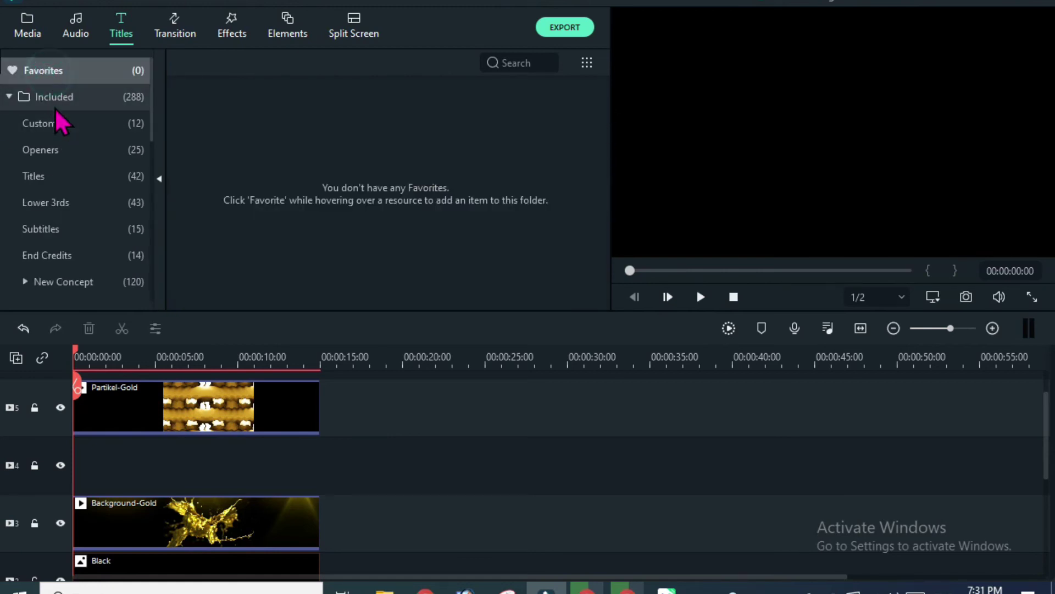
pyautogui.click(50, 98)
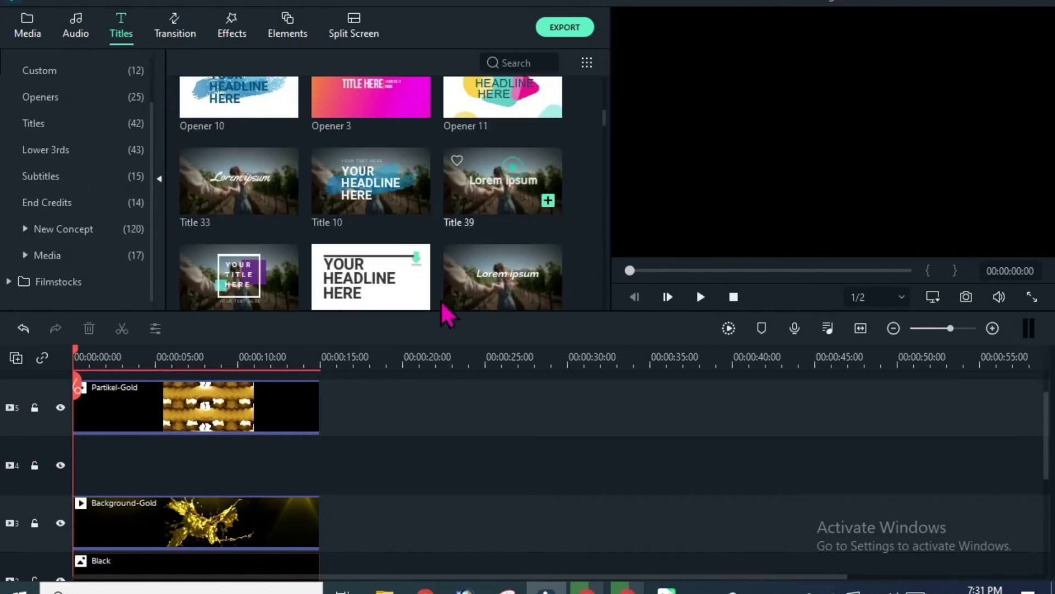
pyautogui.moveTo(503, 182); pyautogui.dragTo(319, 470)
# - Change the Title 39 text to SELAMAT DATANG
pyautogui.doubleClick(244, 470)
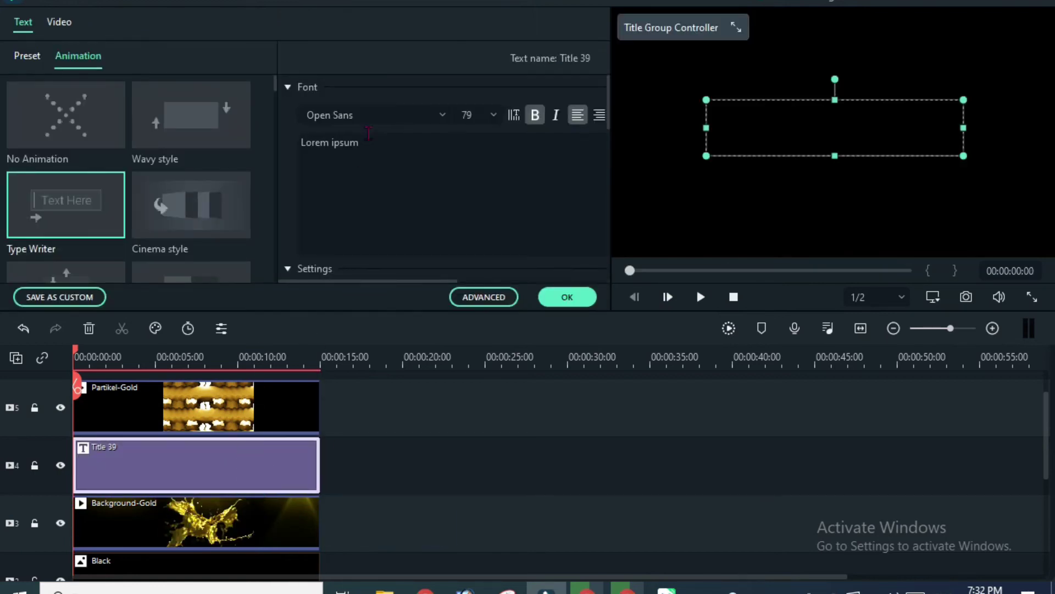
pyautogui.moveTo(376, 144); pyautogui.dragTo(316, 143)
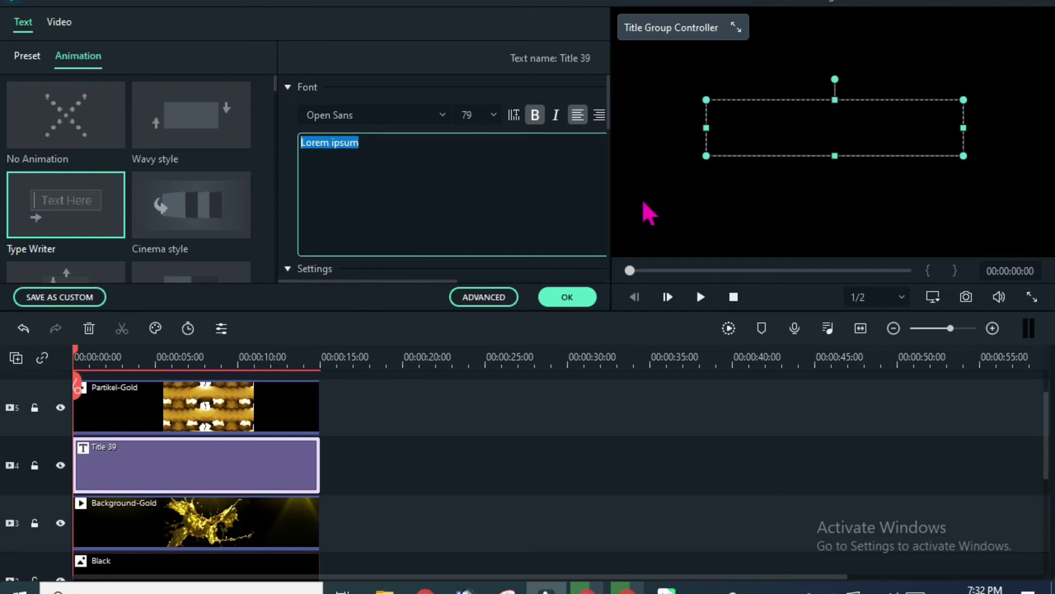
pyautogui.write('SELAMA')
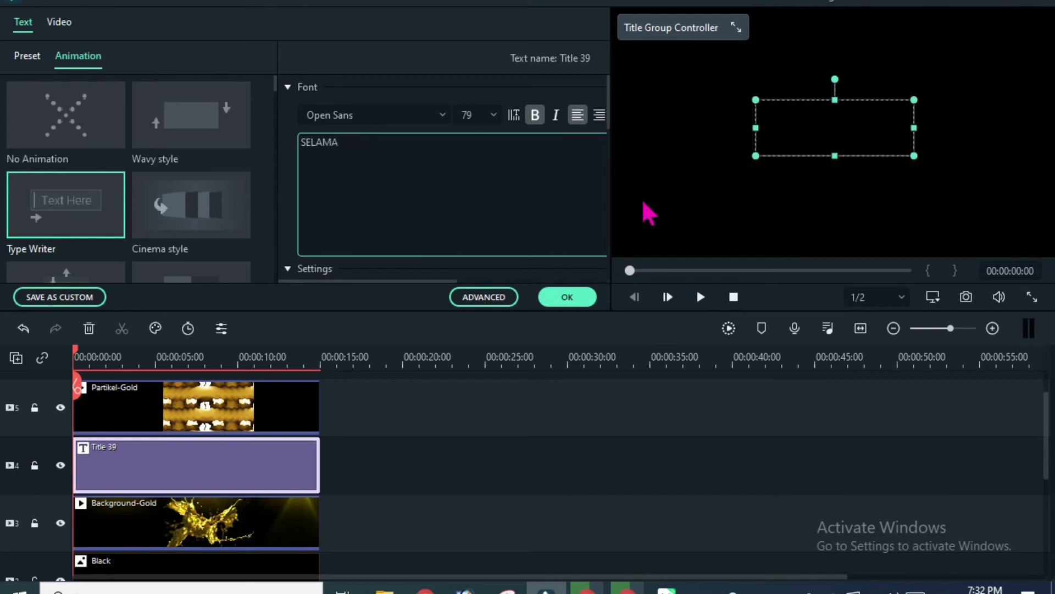
pyautogui.write('T DAY')
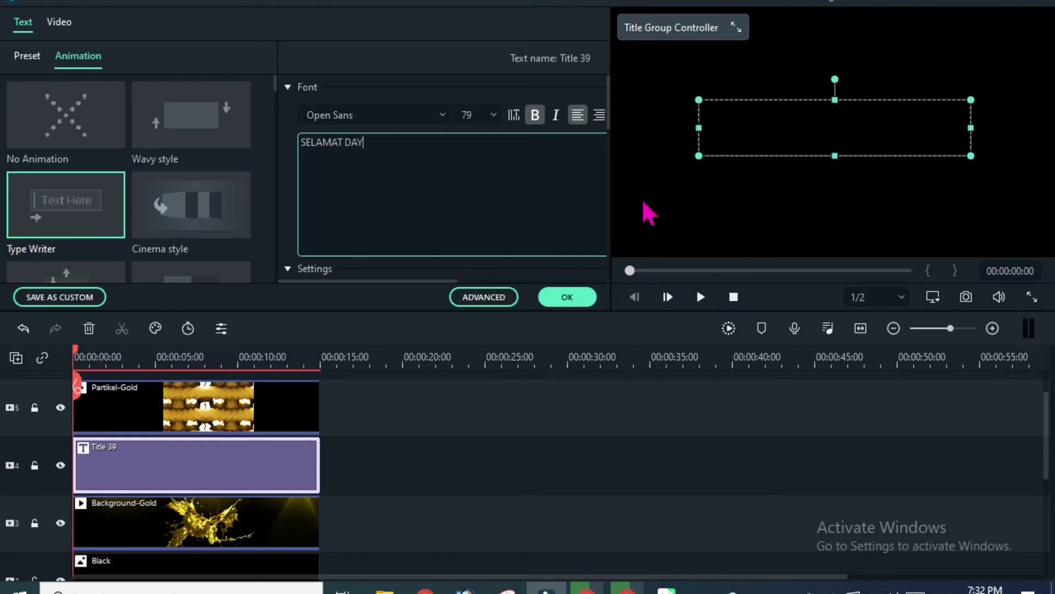
pyautogui.press('BackSpace')
pyautogui.write('TANG')
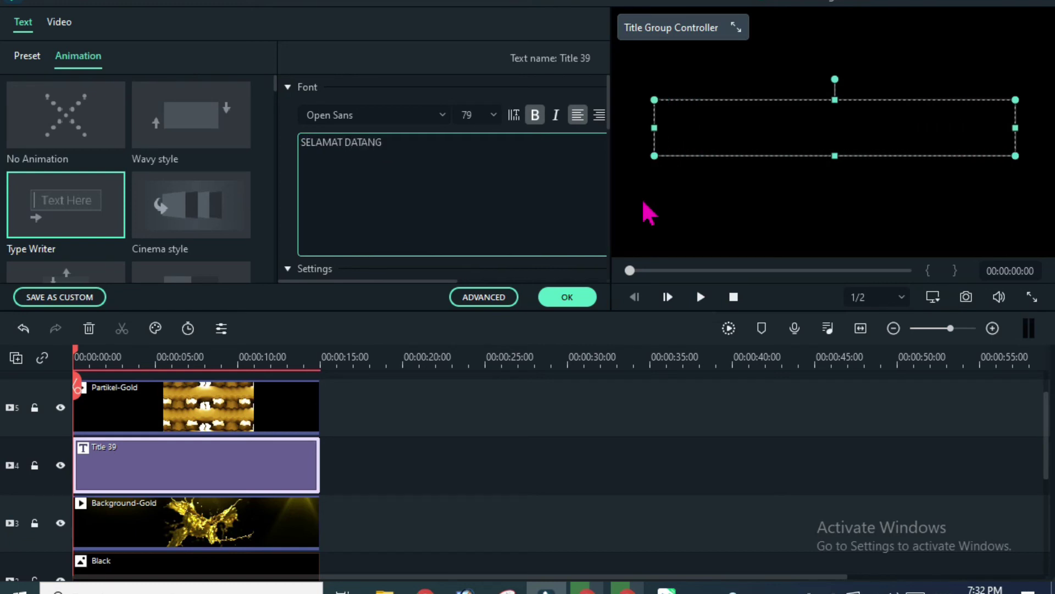
# - Select the Text style 2 preset for the SELAMAT DATANG title and confirm the title edits
pyautogui.click(14, 56)
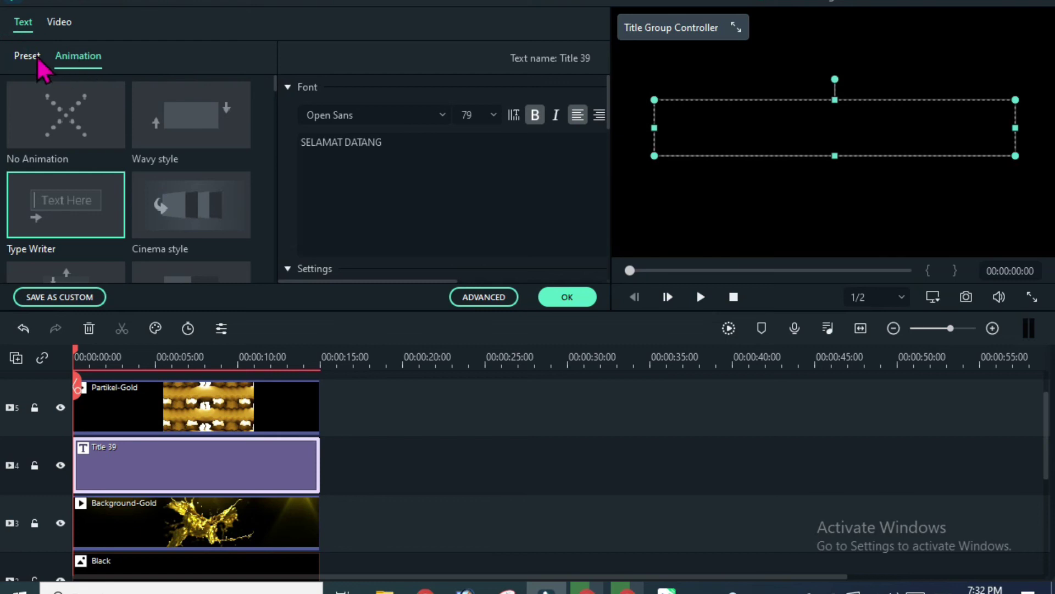
pyautogui.click(30, 57)
pyautogui.click(210, 127)
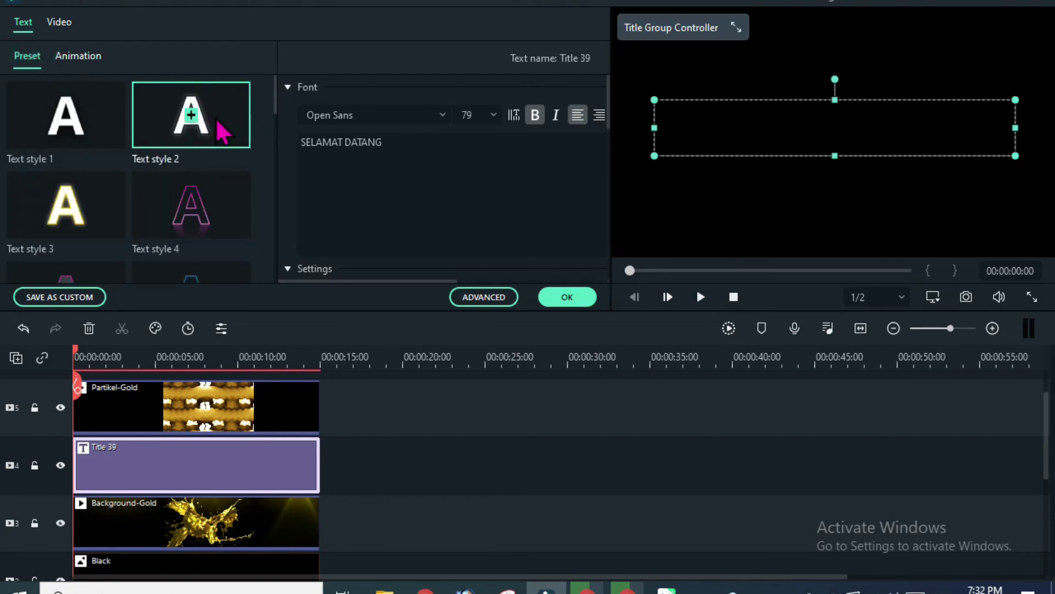
pyautogui.click(568, 297)
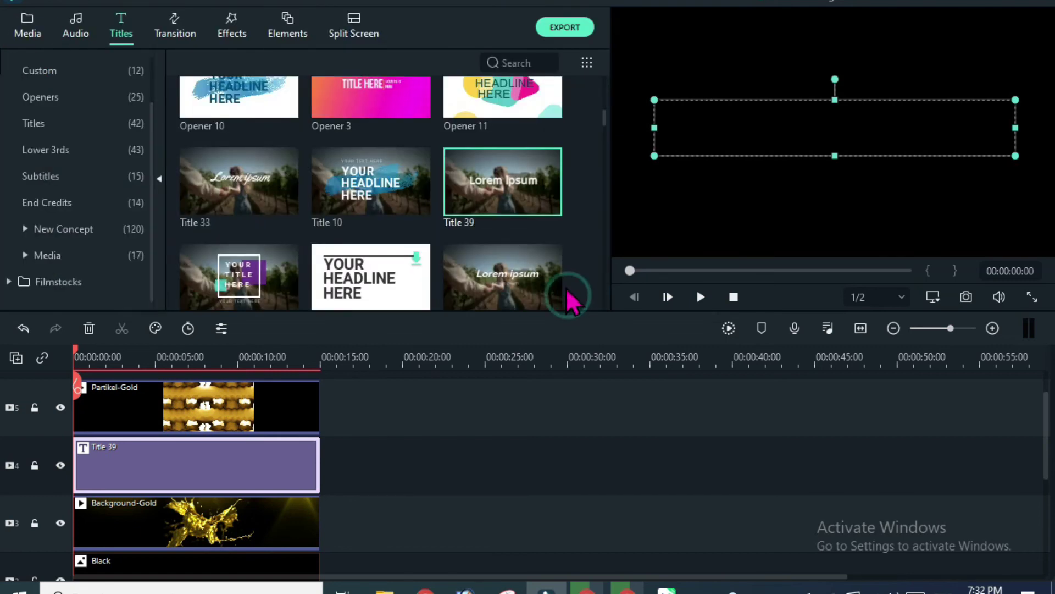
# - Play the timeline for about ten seconds to preview the gold effect on the SELAMAT DATANG title
pyautogui.click(708, 297)
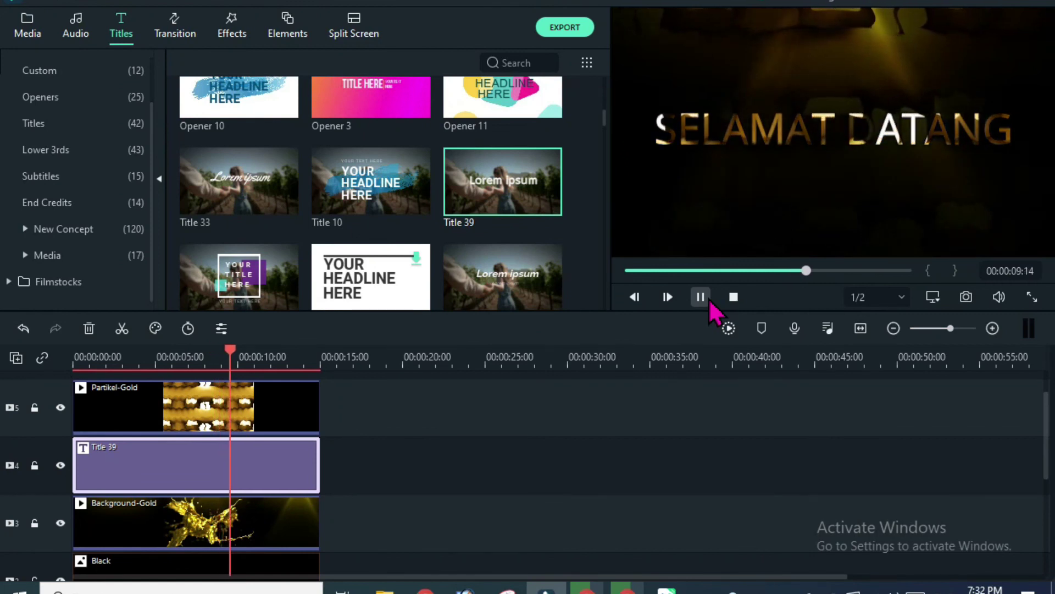
pyautogui.click(708, 299)
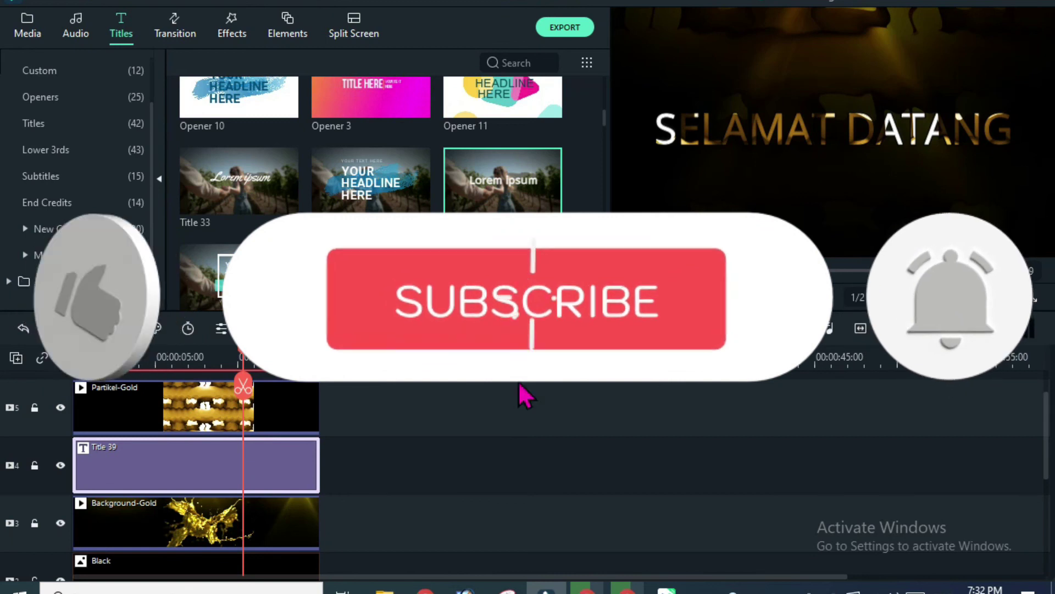
pyautogui.scroll(1, 522, 478)
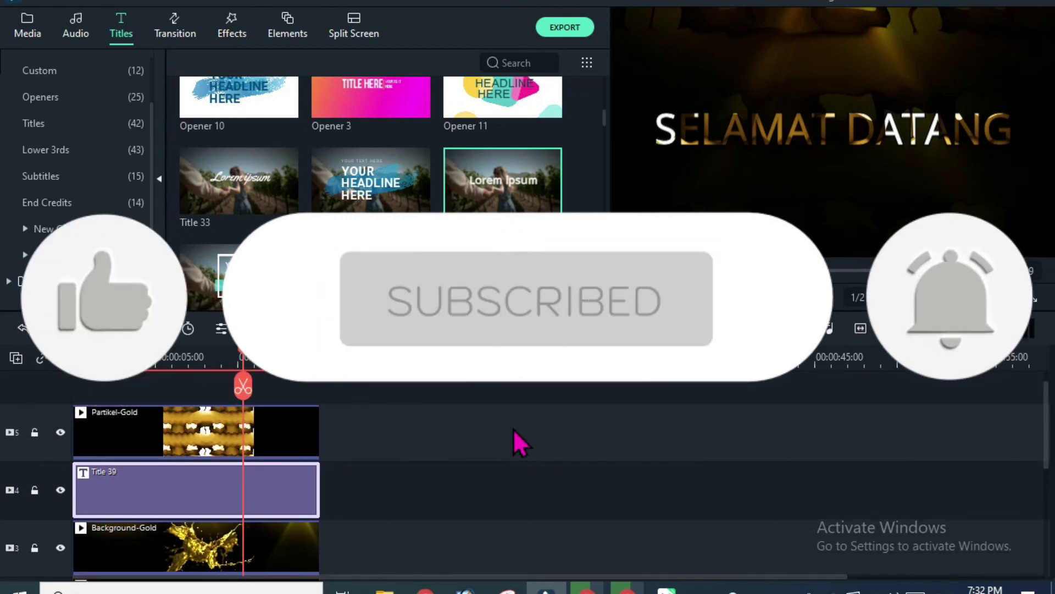